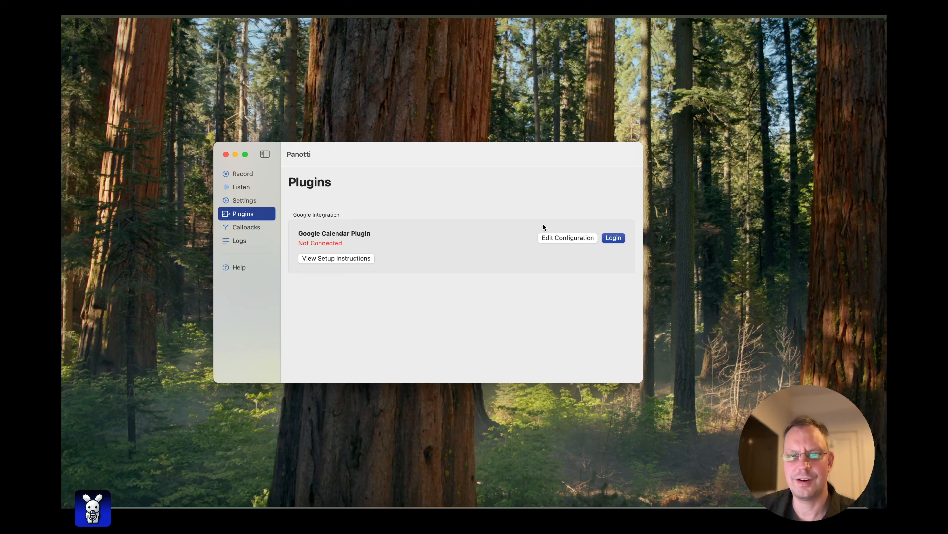
Step: Open the Google Calendar Plugin's setup instructions and move the Panotti window aside to make room for the browser
{"action": "left_click", "coordinate": [558, 237]}
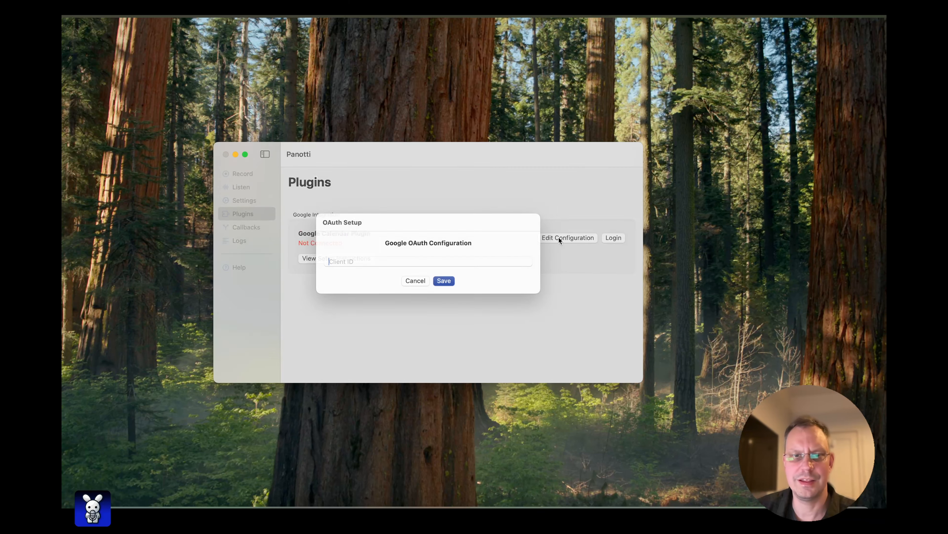
{"action": "left_click", "coordinate": [417, 290]}
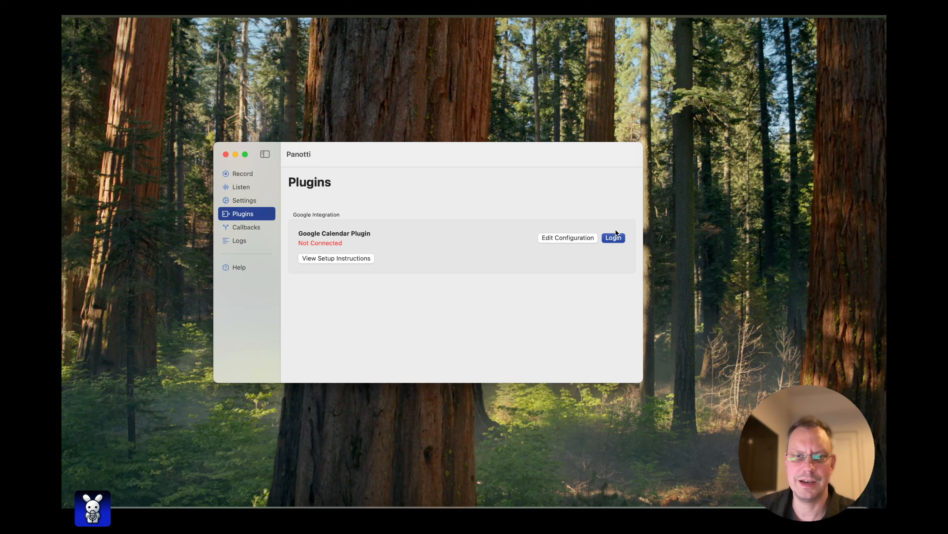
{"action": "left_click", "coordinate": [346, 260]}
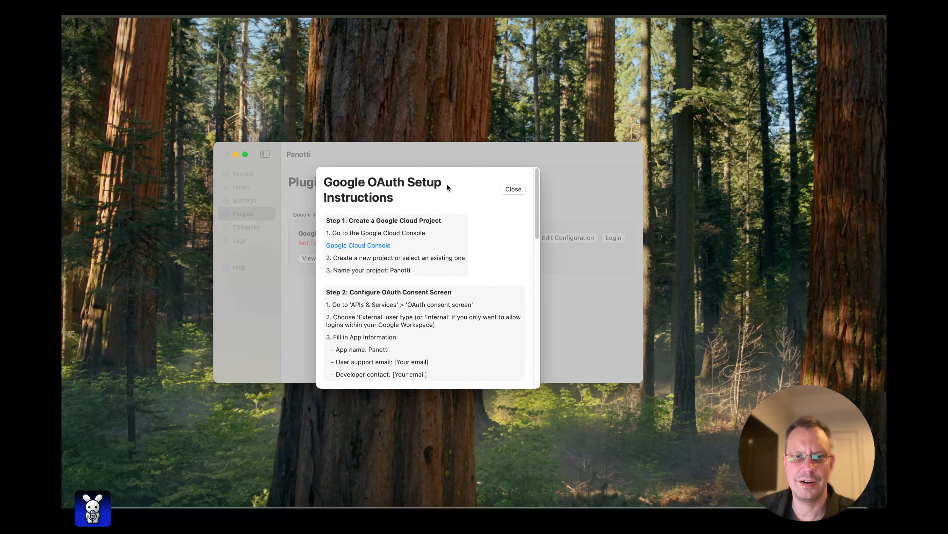
{"action": "left_click_drag", "start_coordinate": [416, 150], "coordinate": [177, 128]}
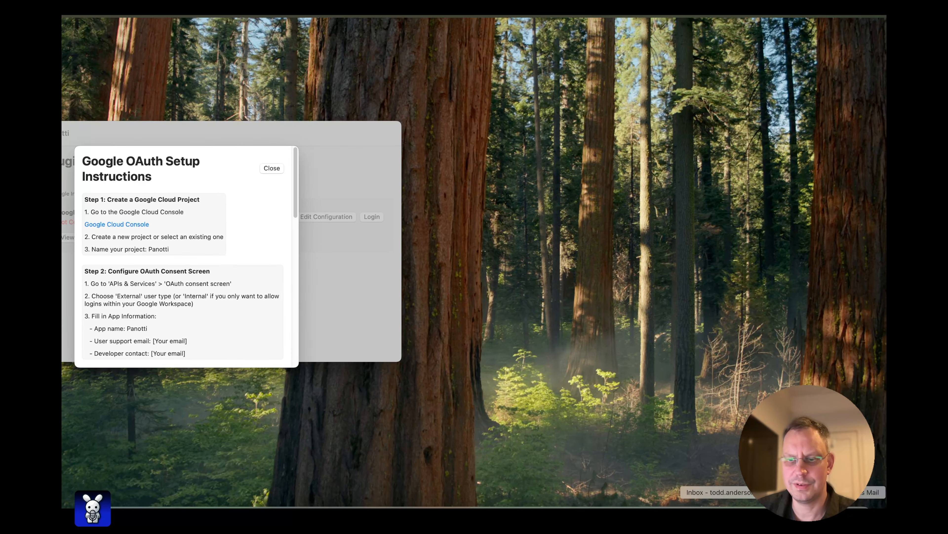
Step: Switch to Google Cloud console in Chrome and open the Panotti project's OAuth consent screen under APIs and services
{"action": "left_click", "coordinate": [818, 514]}
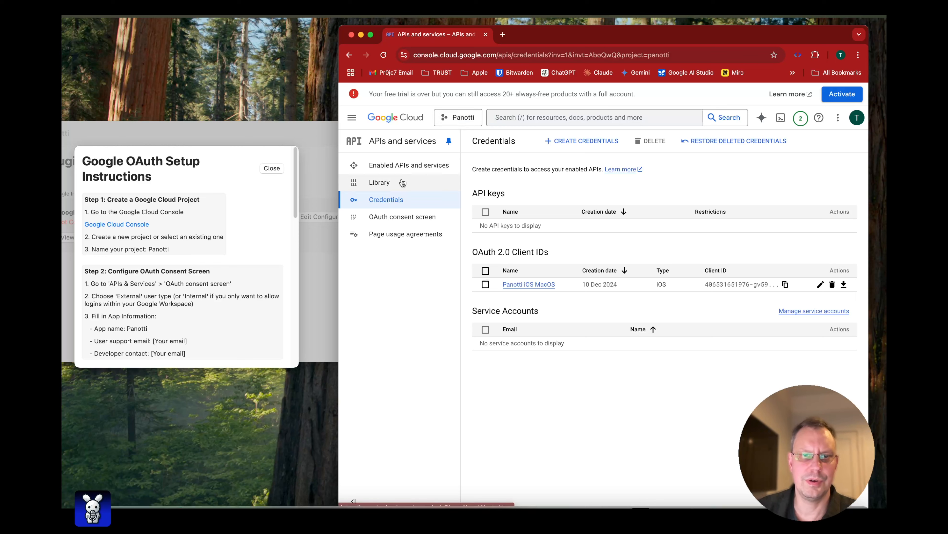
{"action": "scroll", "coordinate": [142, 284], "scroll_direction": "down", "scroll_amount": 1}
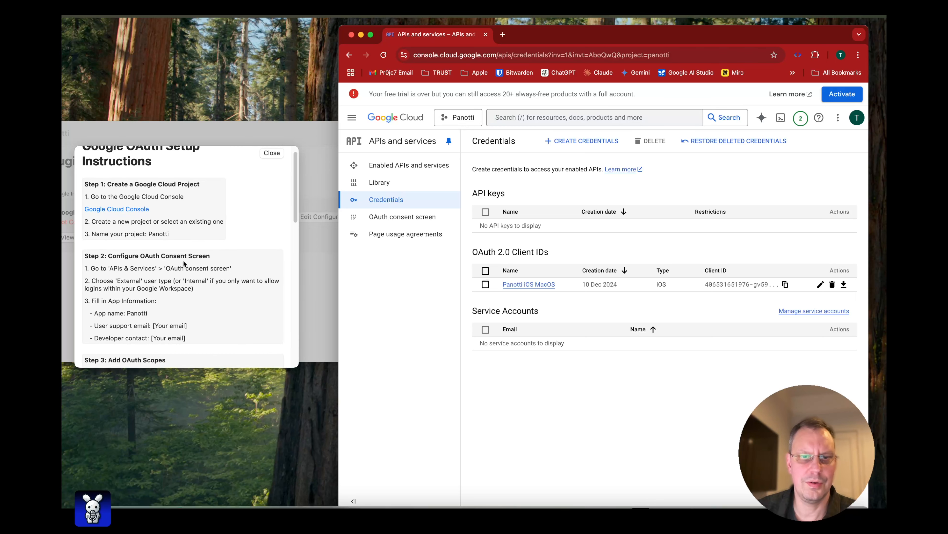
{"action": "left_click", "coordinate": [349, 120]}
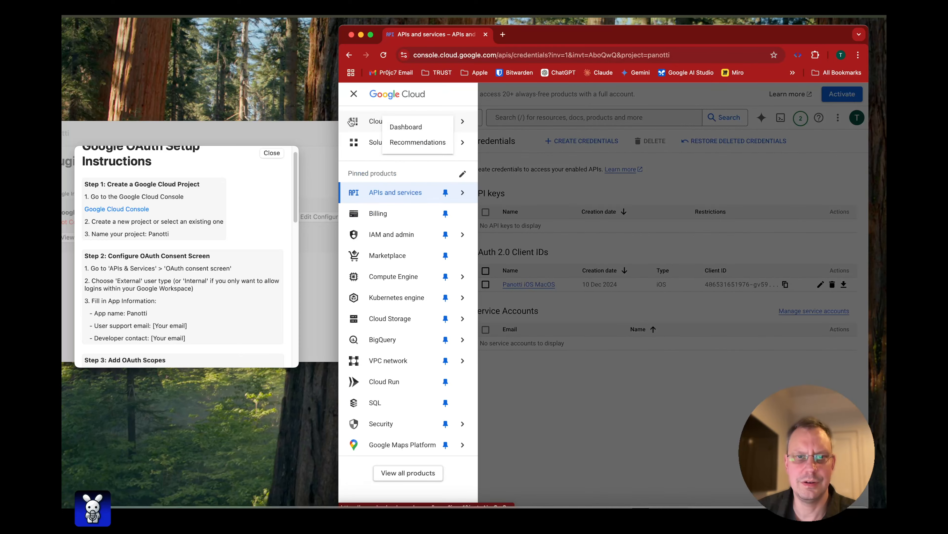
{"action": "left_click", "coordinate": [380, 190]}
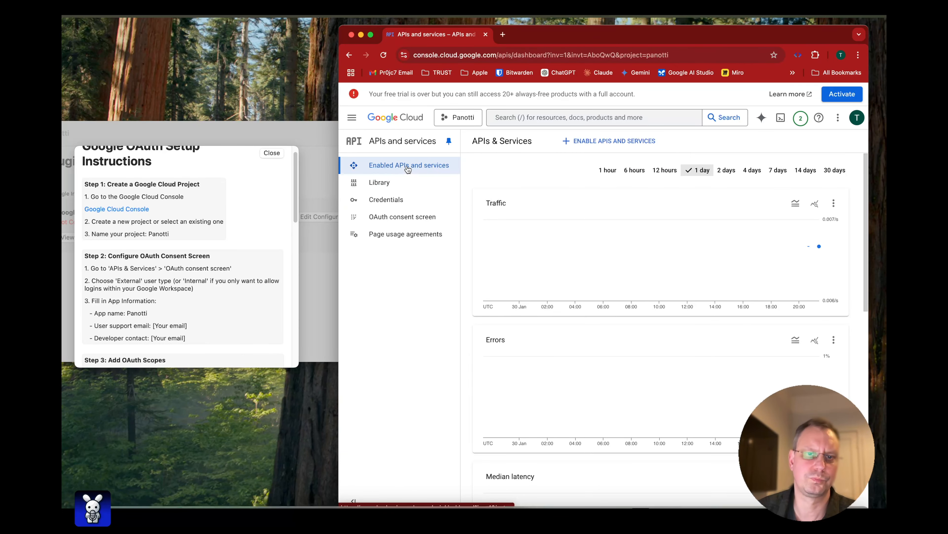
{"action": "left_click", "coordinate": [401, 221]}
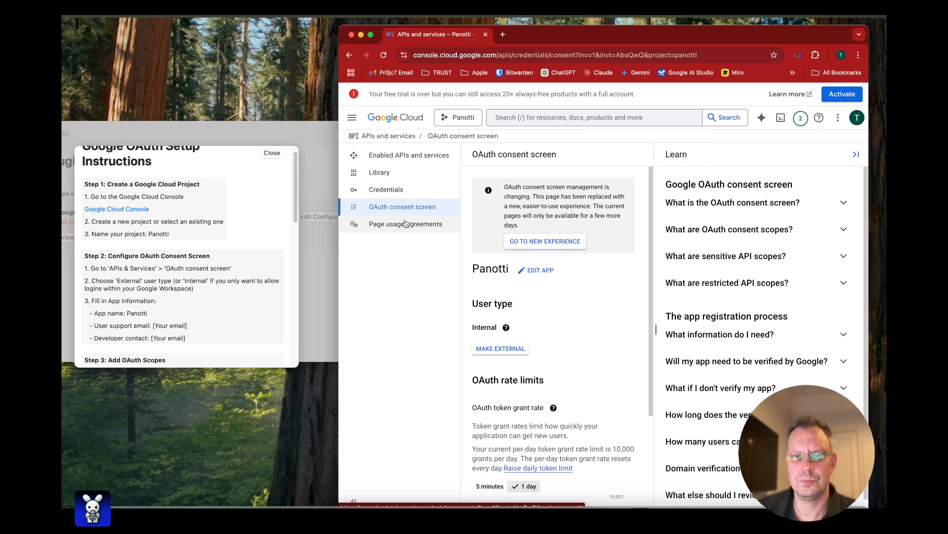
Step: Review the user type and OAuth rate limits on the Panotti consent screen page, collapsing the Learn pane
{"action": "scroll", "coordinate": [537, 299], "scroll_direction": "down", "scroll_amount": 5}
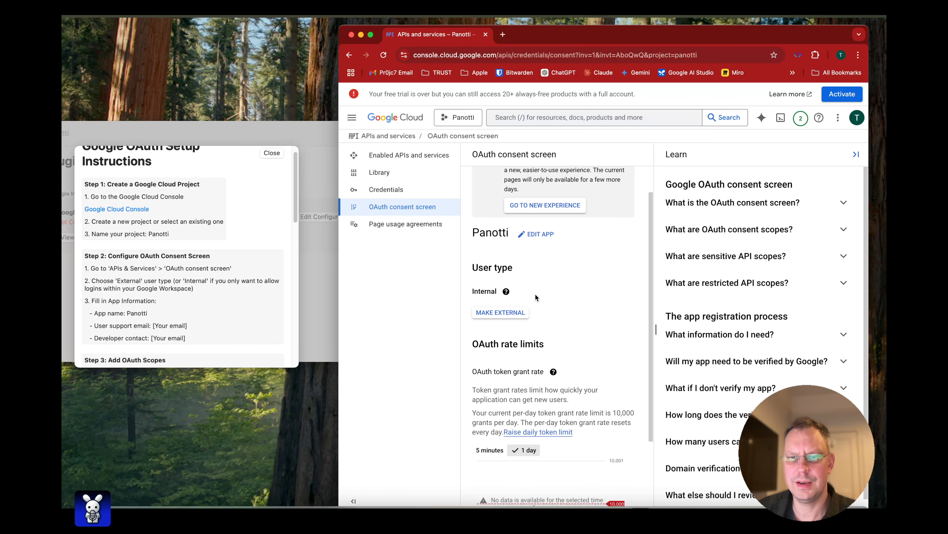
{"action": "left_click", "coordinate": [856, 155]}
{"action": "scroll", "coordinate": [489, 261], "scroll_direction": "up", "scroll_amount": 4}
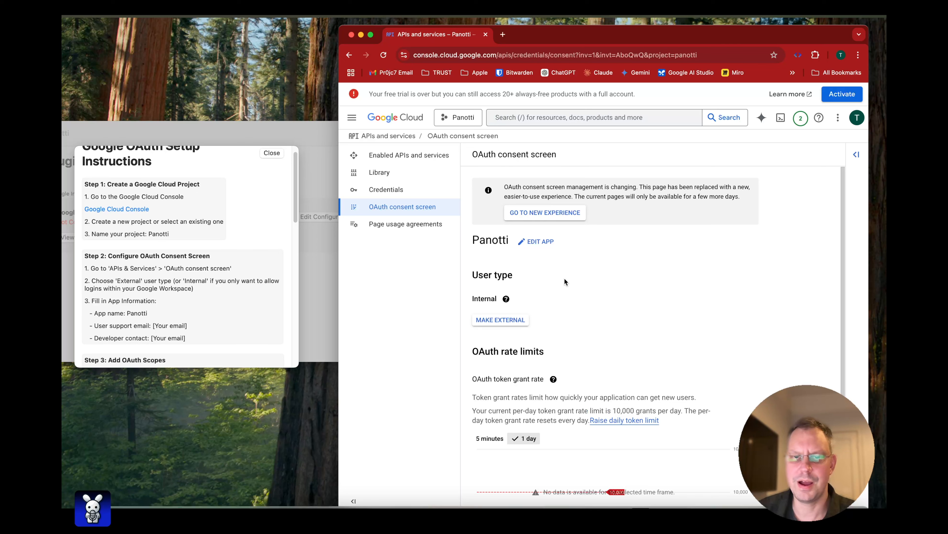
{"action": "scroll", "coordinate": [571, 242], "scroll_direction": "down", "scroll_amount": 3}
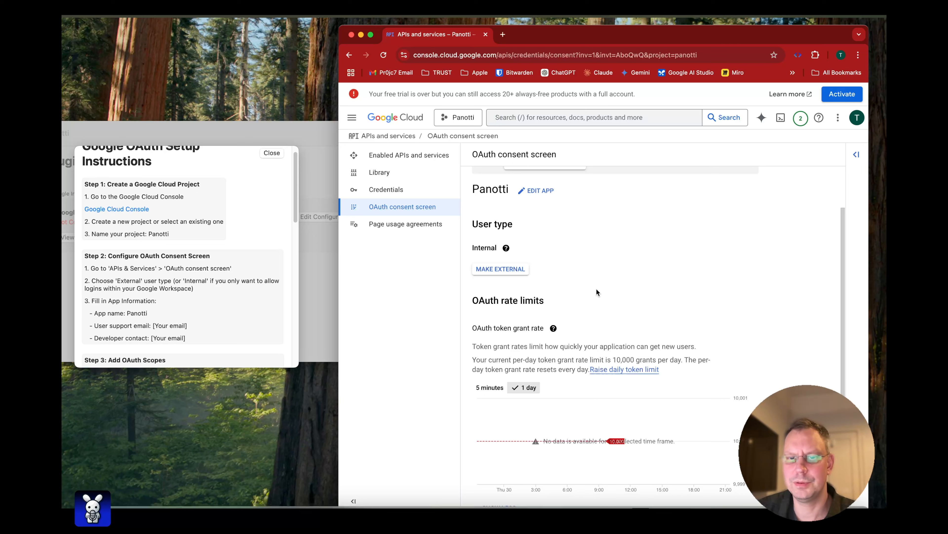
{"action": "scroll", "coordinate": [596, 289], "scroll_direction": "down", "scroll_amount": 2}
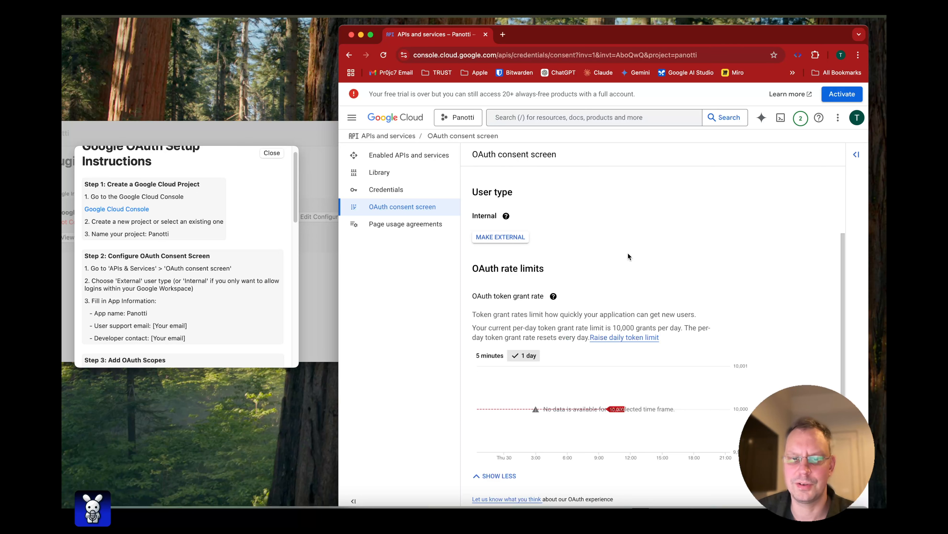
{"action": "scroll", "coordinate": [628, 253], "scroll_direction": "down", "scroll_amount": 1}
{"action": "scroll", "coordinate": [581, 301], "scroll_direction": "up", "scroll_amount": 5}
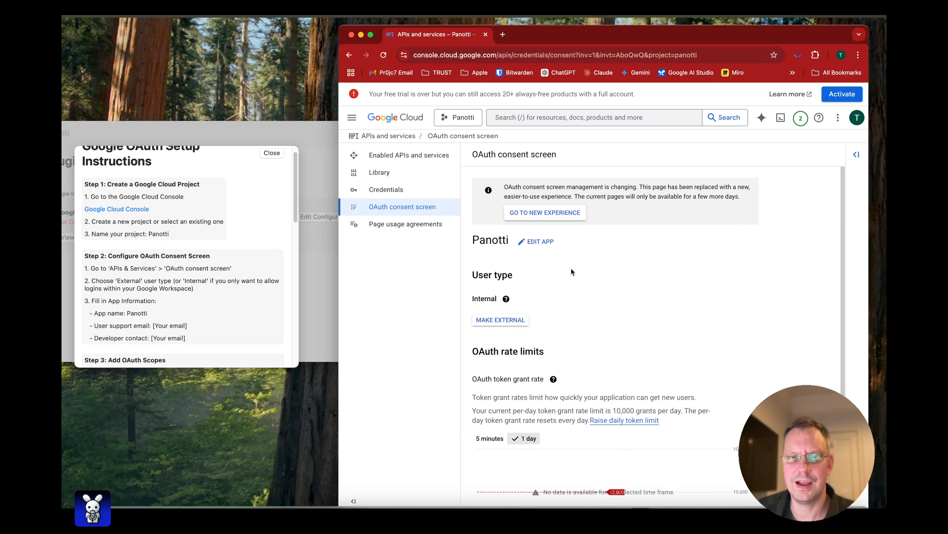
Step: Open Panotti's app registration for editing and review its app information, app domain, authorised domains and developer contact fields
{"action": "left_click", "coordinate": [540, 242]}
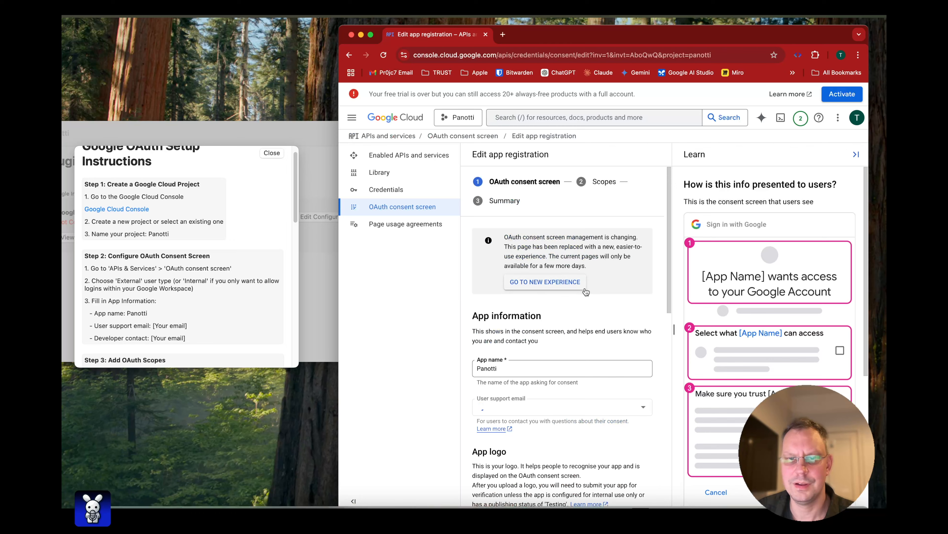
{"action": "scroll", "coordinate": [560, 243], "scroll_direction": "down", "scroll_amount": 3}
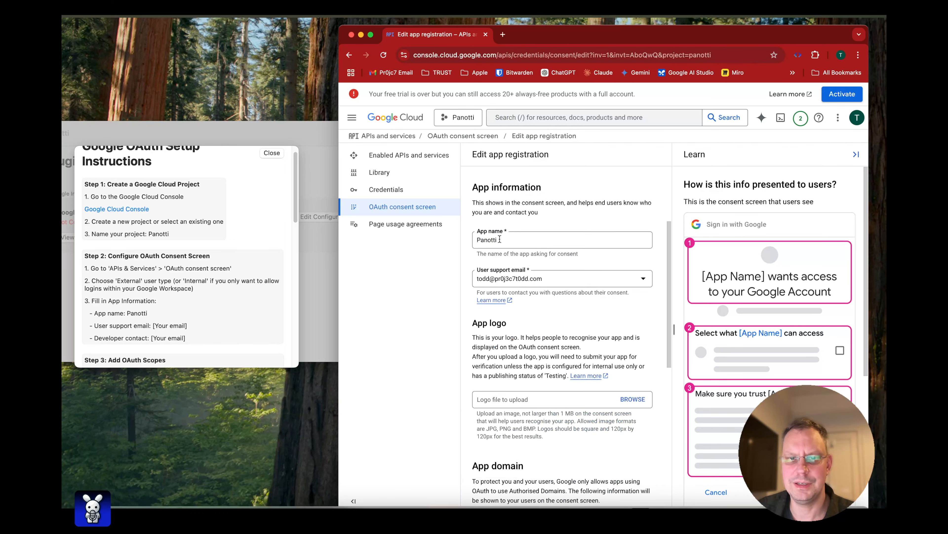
{"action": "scroll", "coordinate": [571, 286], "scroll_direction": "down", "scroll_amount": 2}
{"action": "scroll", "coordinate": [565, 289], "scroll_direction": "down", "scroll_amount": 4}
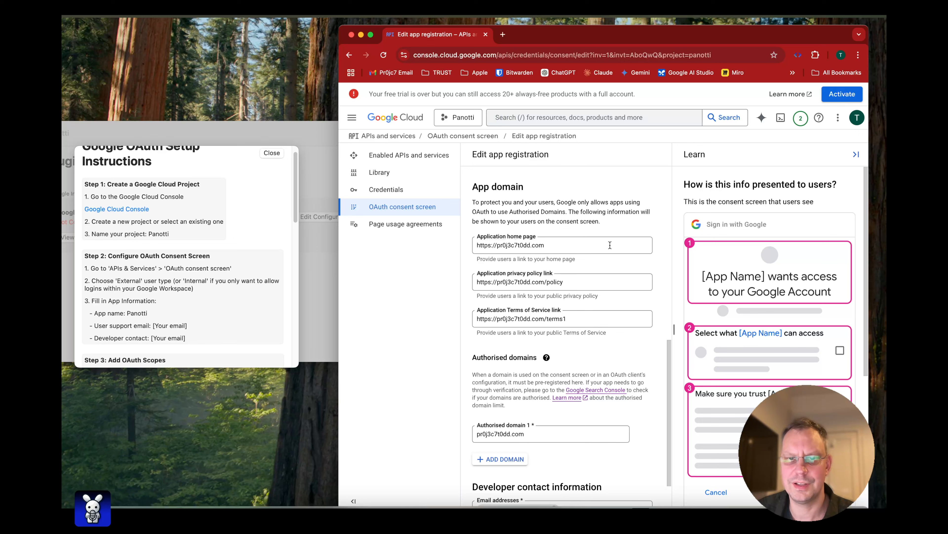
{"action": "scroll", "coordinate": [542, 251], "scroll_direction": "down", "scroll_amount": 3}
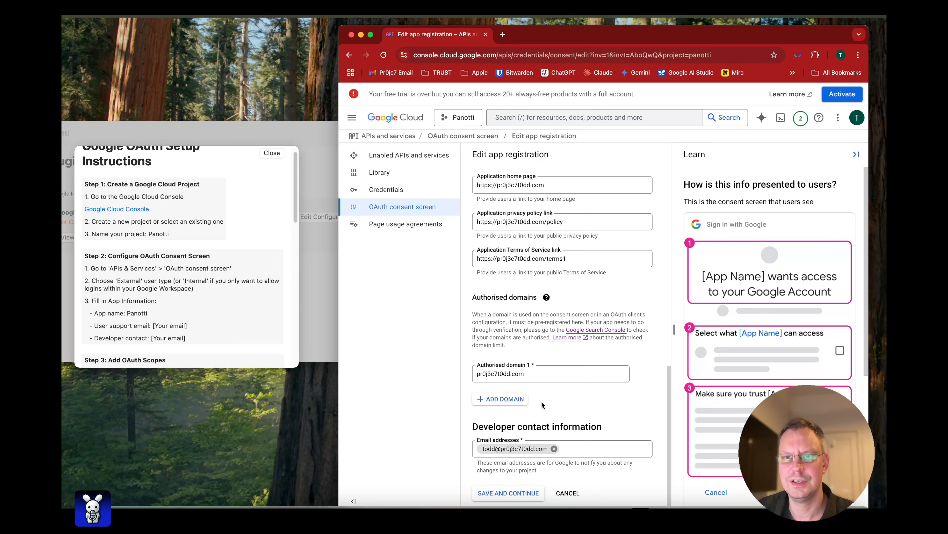
{"action": "scroll", "coordinate": [540, 426], "scroll_direction": "up", "scroll_amount": 15}
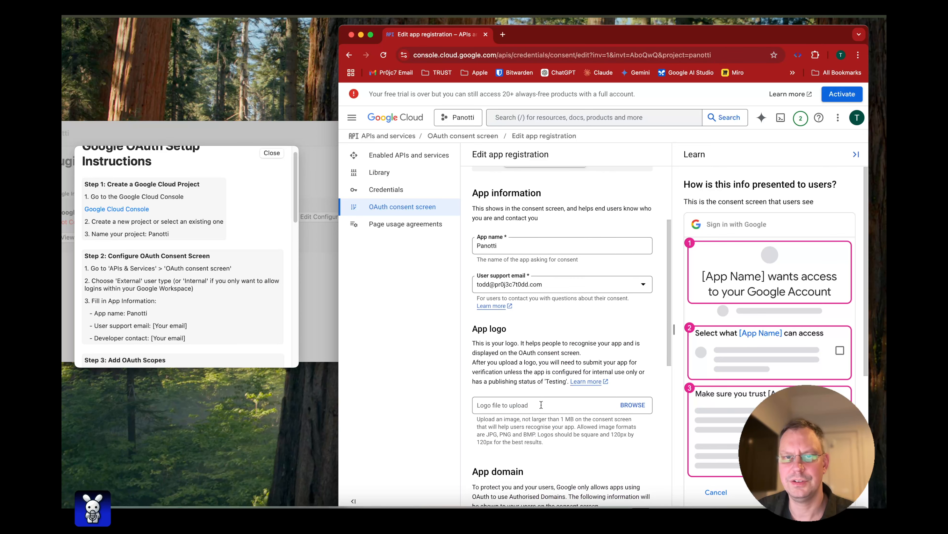
Step: Return to the OAuth consent screen overview and read Step 3, Add OAuth Scopes, in the setup instructions
{"action": "left_click", "coordinate": [401, 209]}
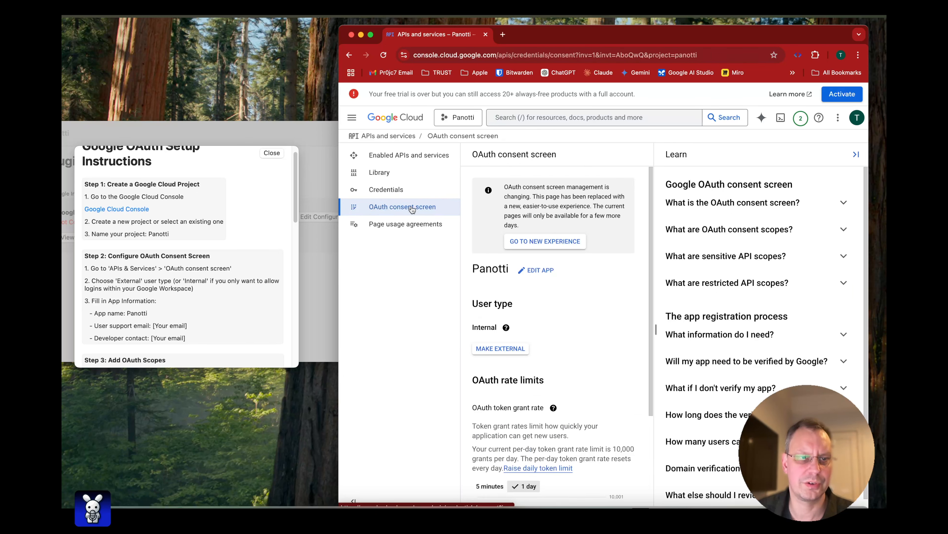
{"action": "scroll", "coordinate": [236, 298], "scroll_direction": "down", "scroll_amount": 5}
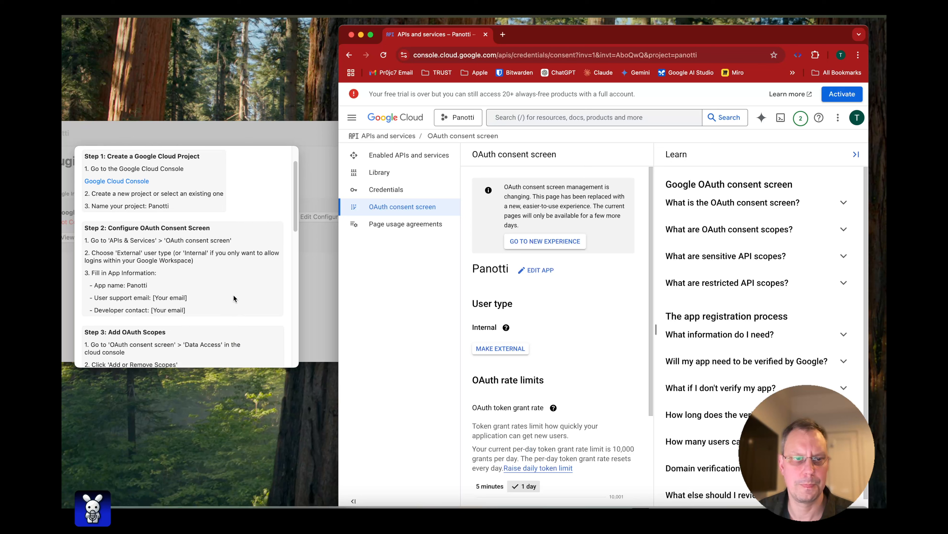
{"action": "scroll", "coordinate": [234, 297], "scroll_direction": "down", "scroll_amount": 4}
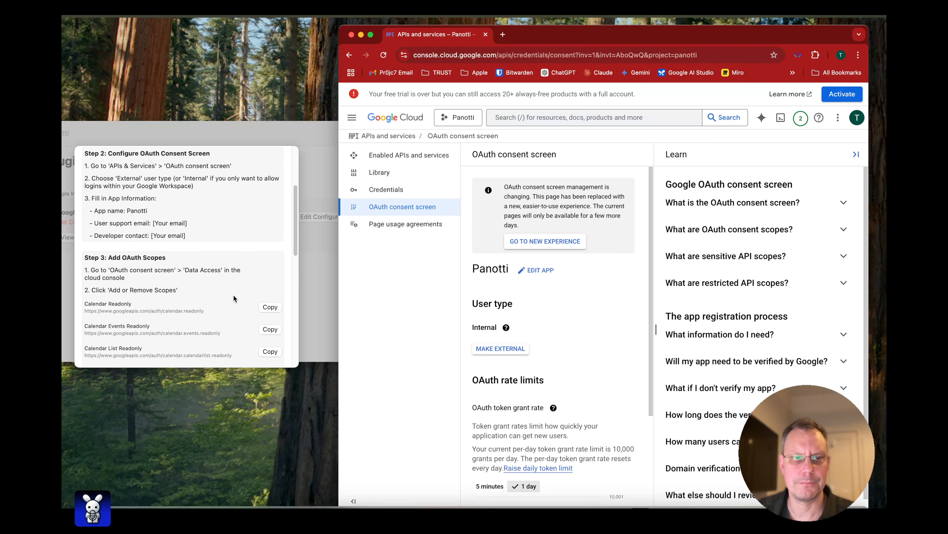
{"action": "scroll", "coordinate": [235, 298], "scroll_direction": "down", "scroll_amount": 1}
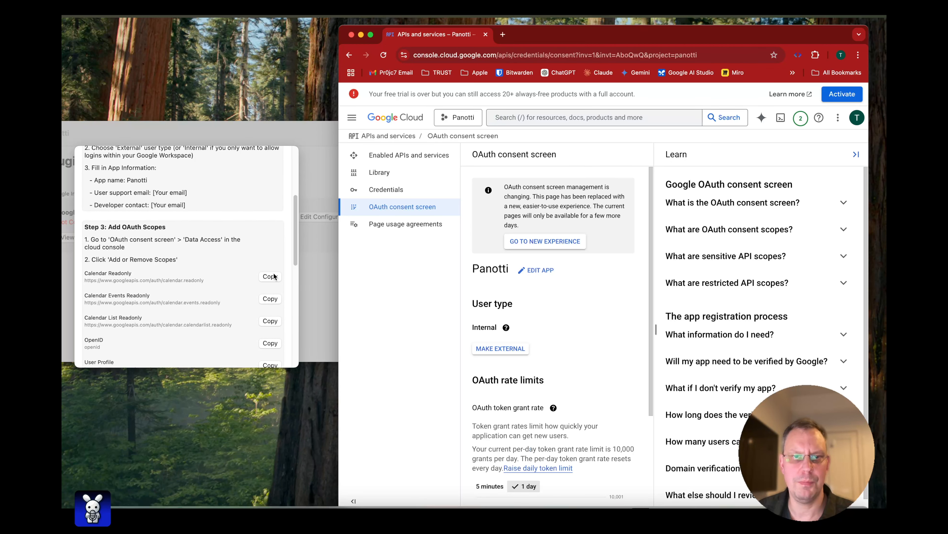
Step: Switch the OAuth consent screen to the new experience and open its Data access page
{"action": "left_click", "coordinate": [407, 207]}
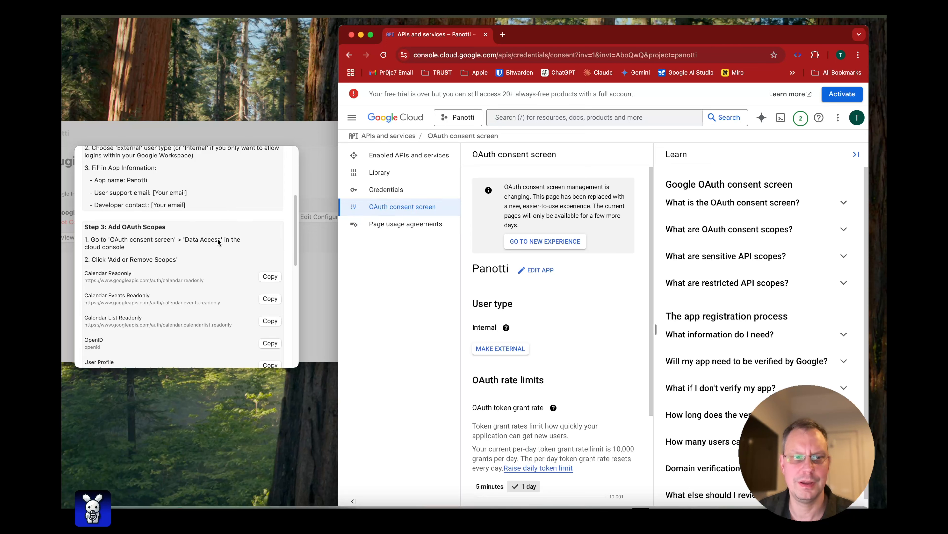
{"action": "scroll", "coordinate": [572, 338], "scroll_direction": "down", "scroll_amount": 4}
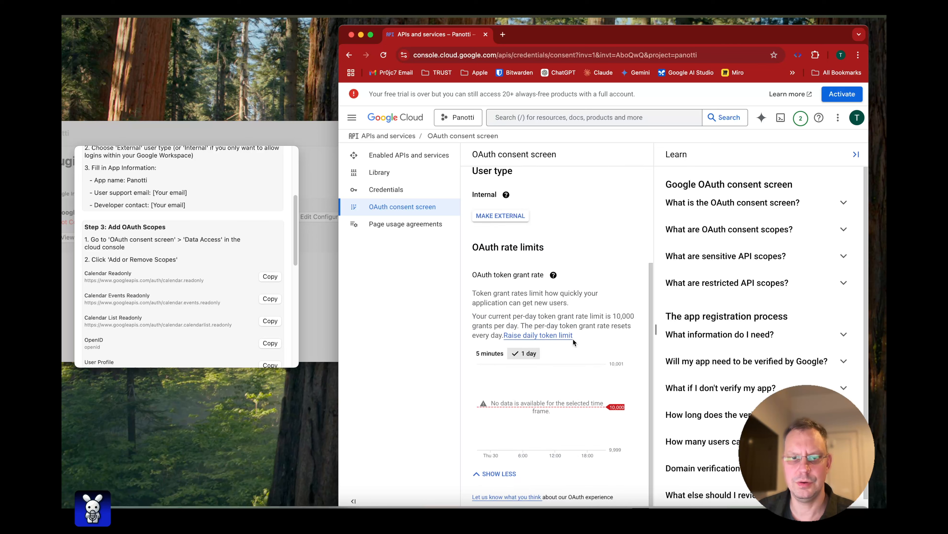
{"action": "scroll", "coordinate": [573, 338], "scroll_direction": "up", "scroll_amount": 4}
{"action": "left_click", "coordinate": [856, 154]}
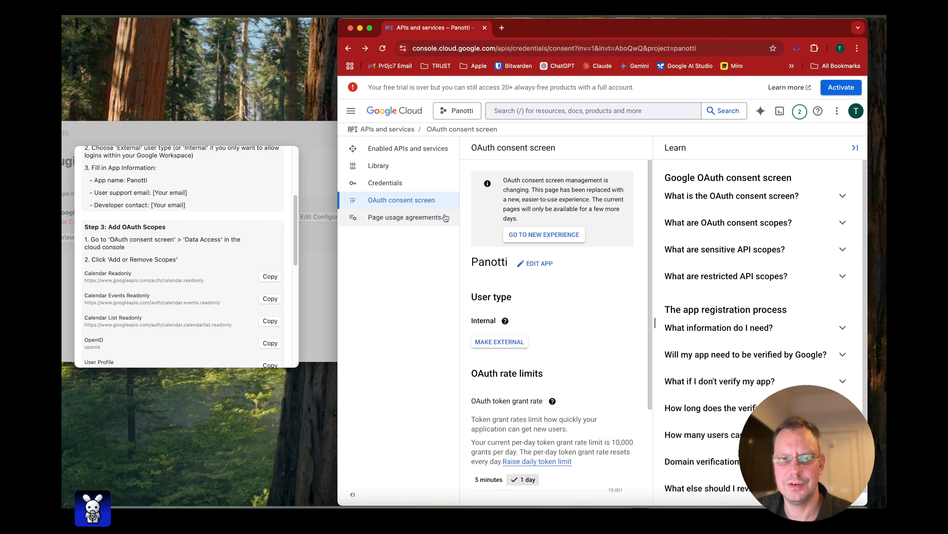
{"action": "left_click", "coordinate": [523, 236]}
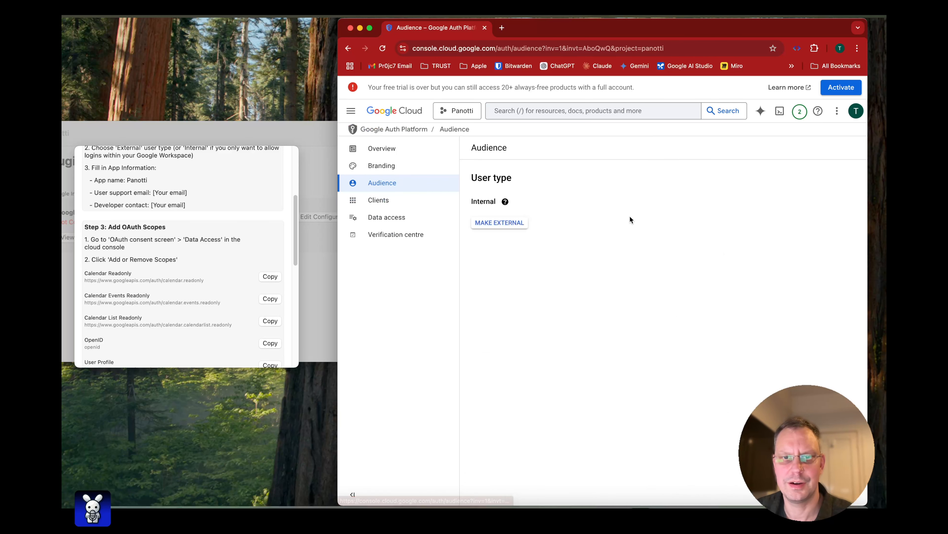
{"action": "left_click", "coordinate": [381, 187]}
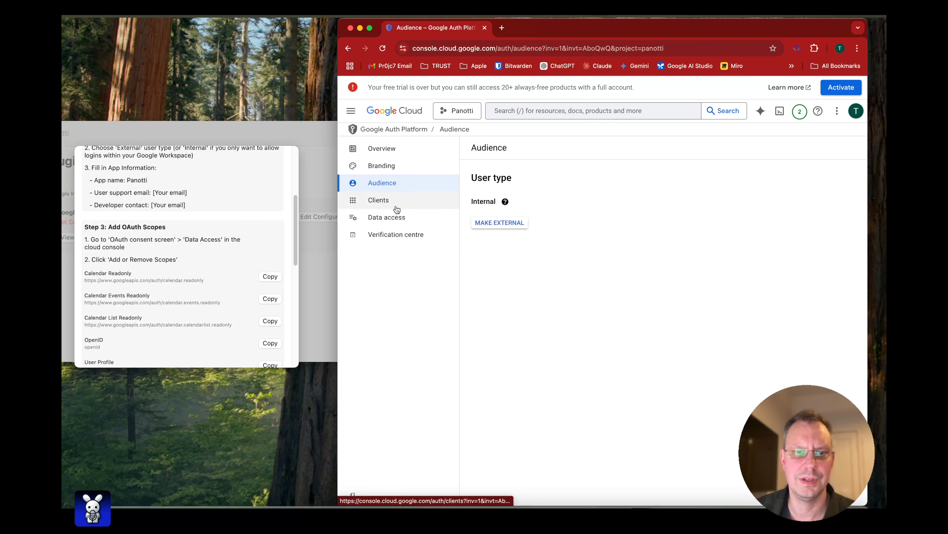
{"action": "left_click", "coordinate": [383, 217]}
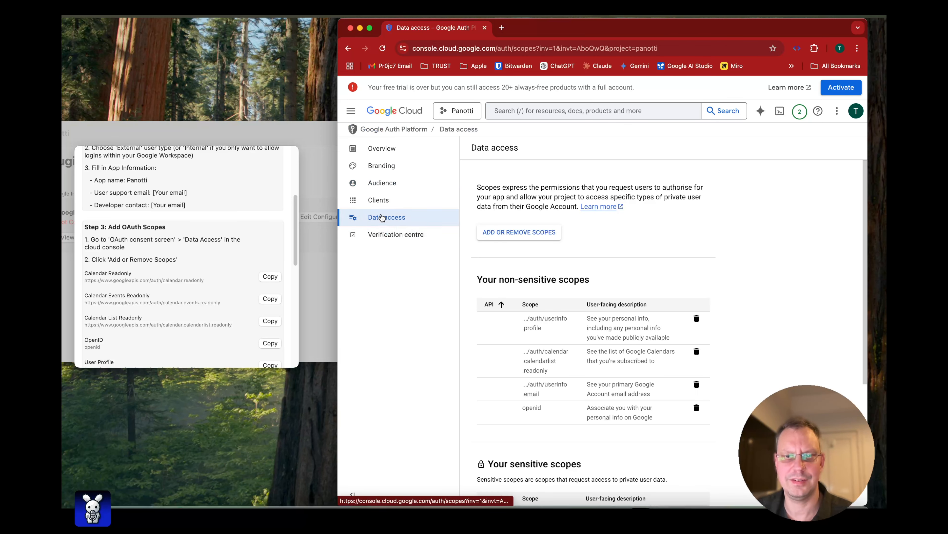
Step: Check the scopes listed in Step 3 of the instructions and open the project's scope selection for adding or removing scopes
{"action": "scroll", "coordinate": [170, 256], "scroll_direction": "down", "scroll_amount": 2}
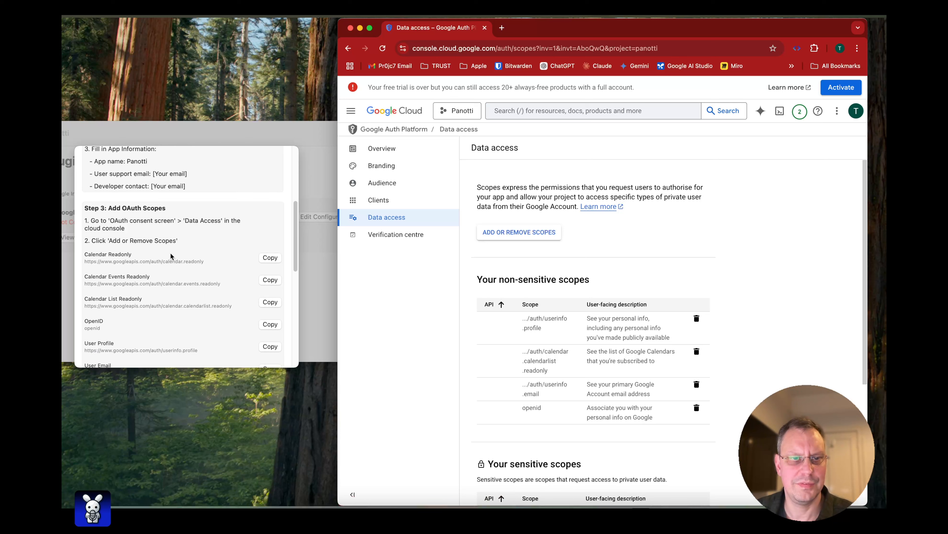
{"action": "scroll", "coordinate": [100, 254], "scroll_direction": "down", "scroll_amount": 1}
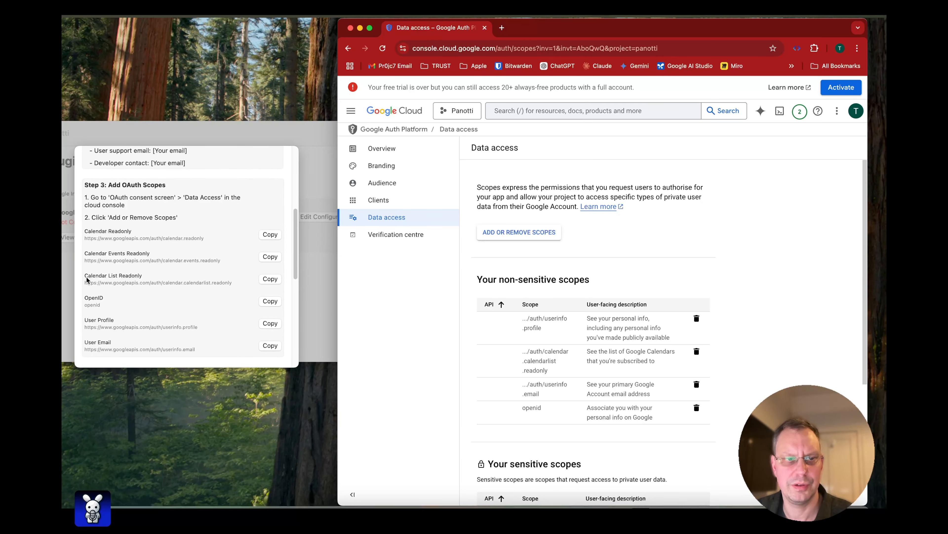
{"action": "scroll", "coordinate": [159, 278], "scroll_direction": "down", "scroll_amount": 1}
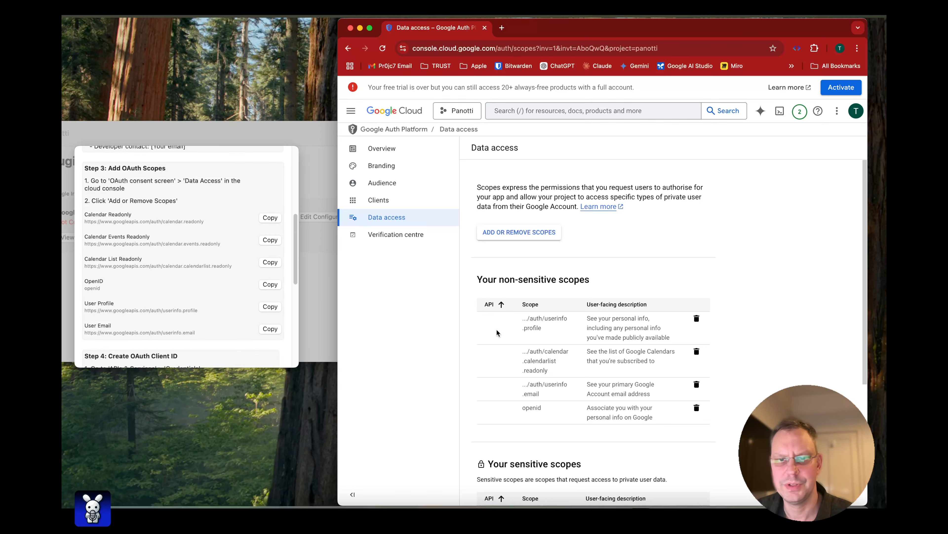
{"action": "left_click", "coordinate": [500, 234]}
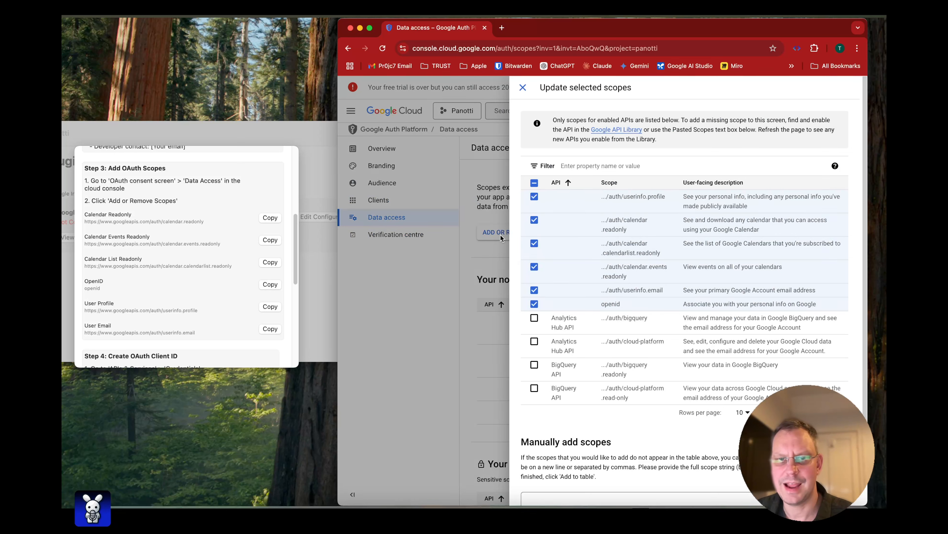
{"action": "scroll", "coordinate": [567, 322], "scroll_direction": "down", "scroll_amount": 3}
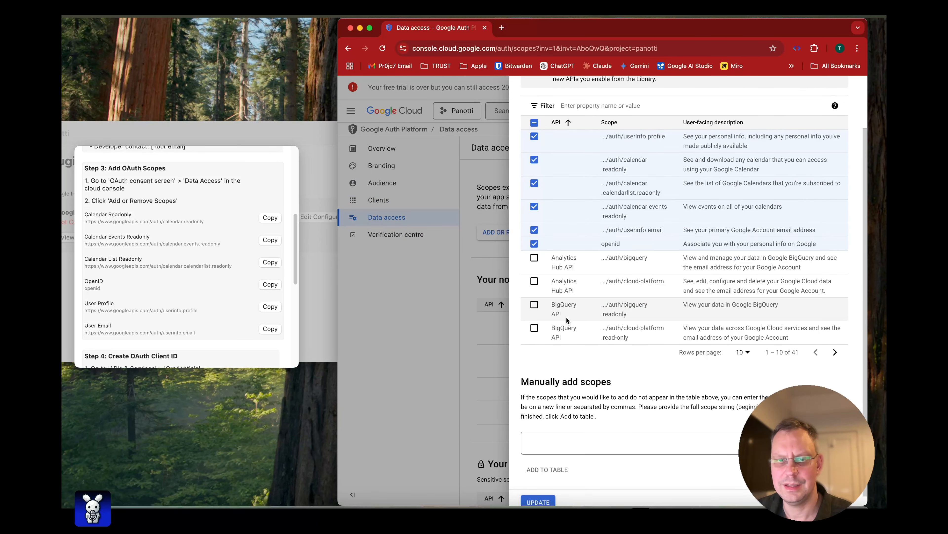
{"action": "left_click", "coordinate": [271, 219]}
{"action": "left_click", "coordinate": [536, 437]}
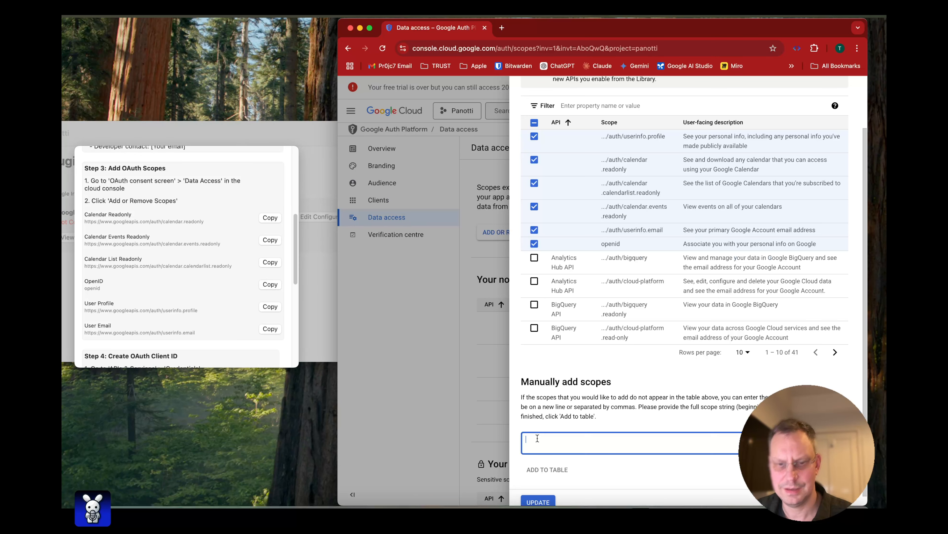
{"action": "type", "text": "https://www.googleapis.com/auth/calendar.readonly"}
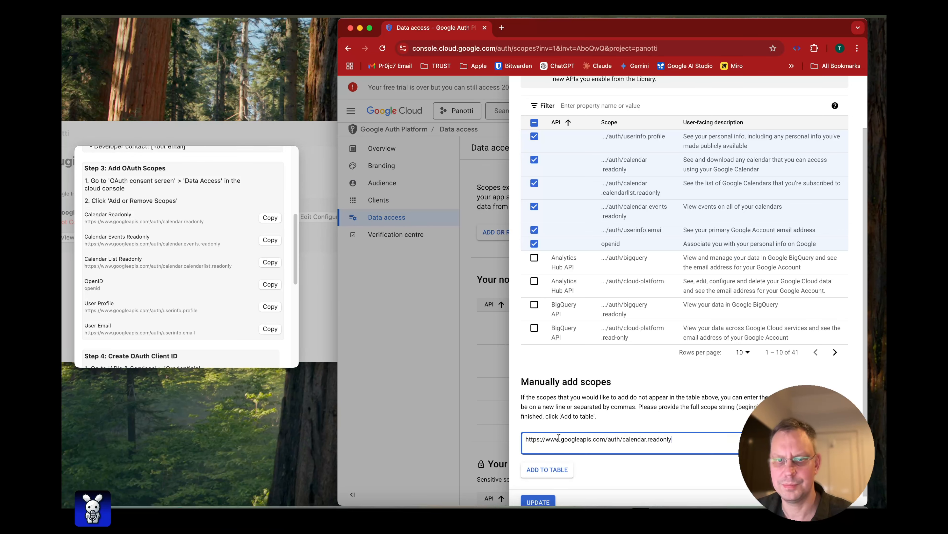
{"action": "left_click", "coordinate": [543, 473]}
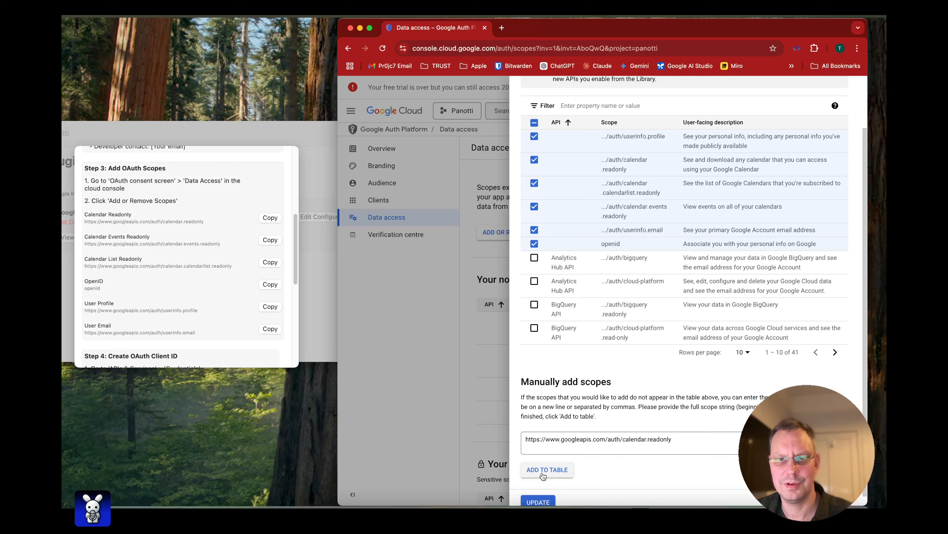
{"action": "left_click", "coordinate": [271, 241]}
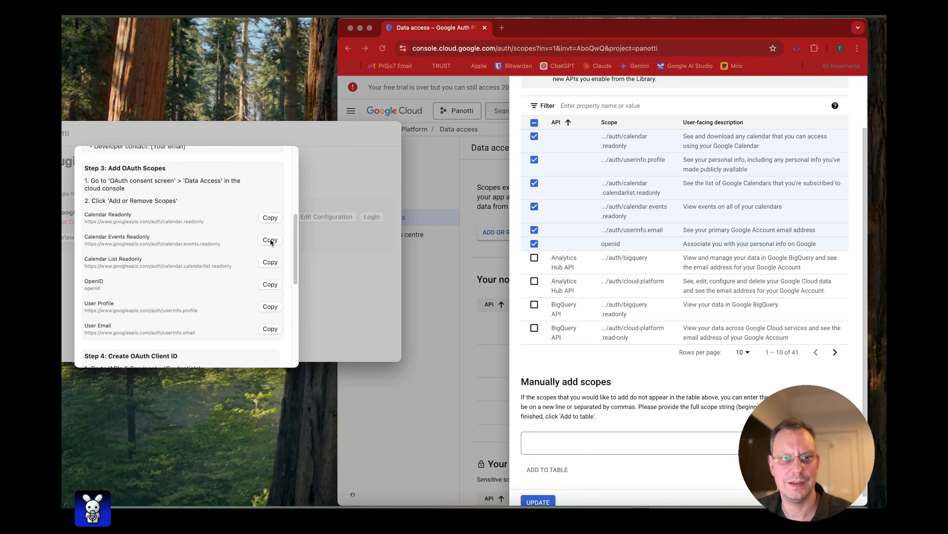
{"action": "left_click", "coordinate": [550, 463]}
{"action": "left_click", "coordinate": [543, 441]}
{"action": "type", "text": "https://www.googleapis.com/auth/calendar.events.readonly"}
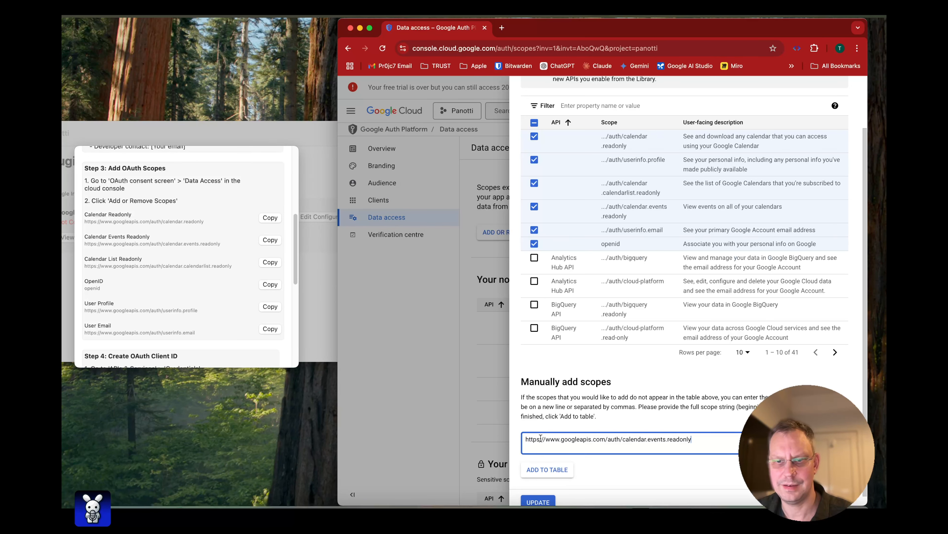
{"action": "scroll", "coordinate": [533, 465], "scroll_direction": "down", "scroll_amount": 1}
{"action": "left_click", "coordinate": [534, 464]}
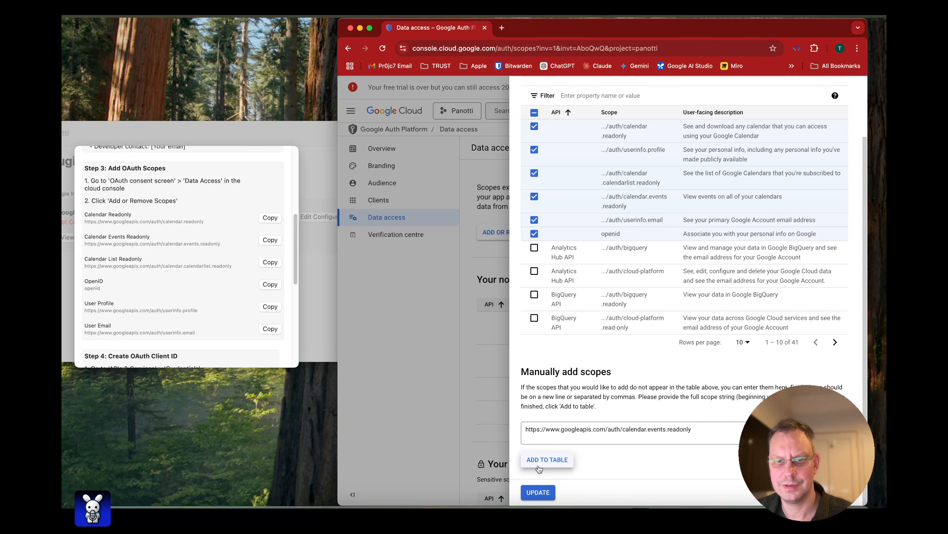
{"action": "left_click", "coordinate": [540, 493]}
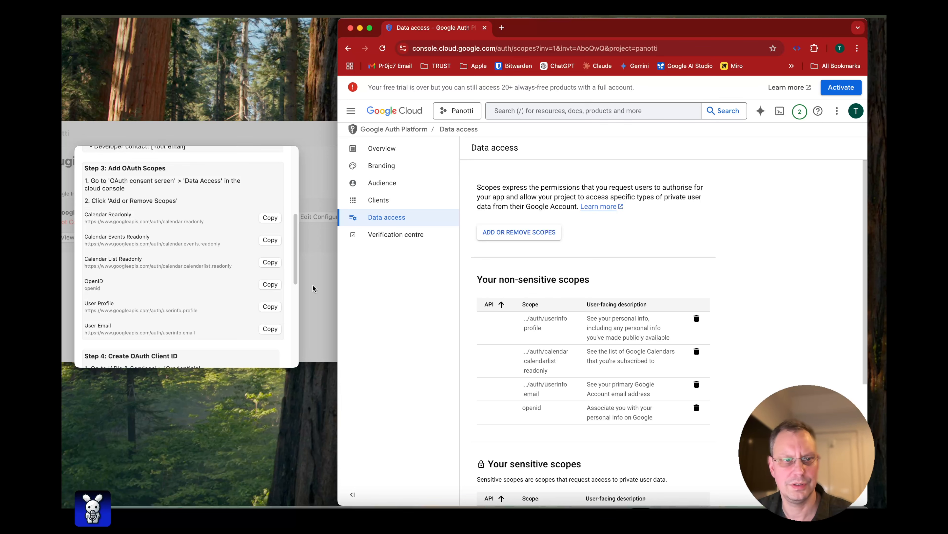
{"action": "left_click", "coordinate": [503, 234]}
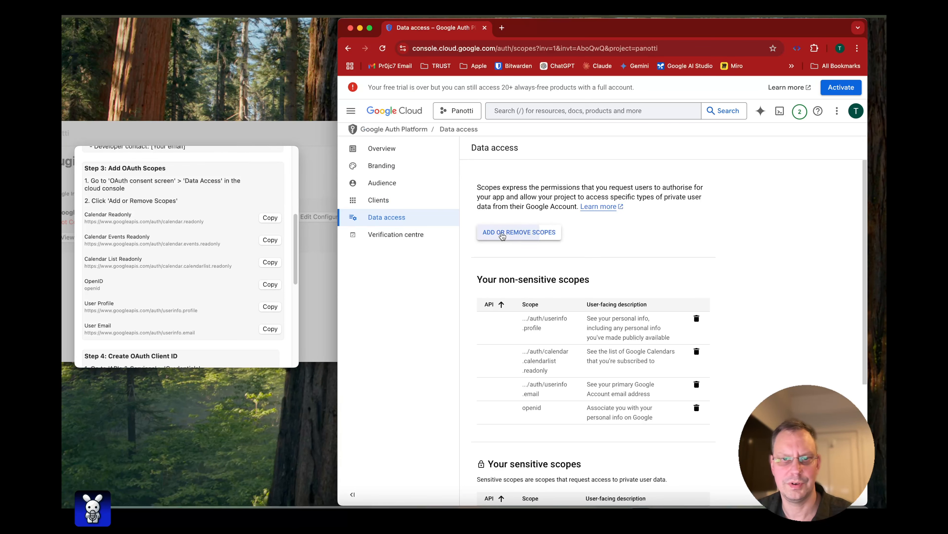
{"action": "left_click", "coordinate": [269, 307]}
{"action": "left_click", "coordinate": [571, 490]}
{"action": "left_click", "coordinate": [549, 494]}
{"action": "scroll", "coordinate": [584, 428], "scroll_direction": "down", "scroll_amount": 2}
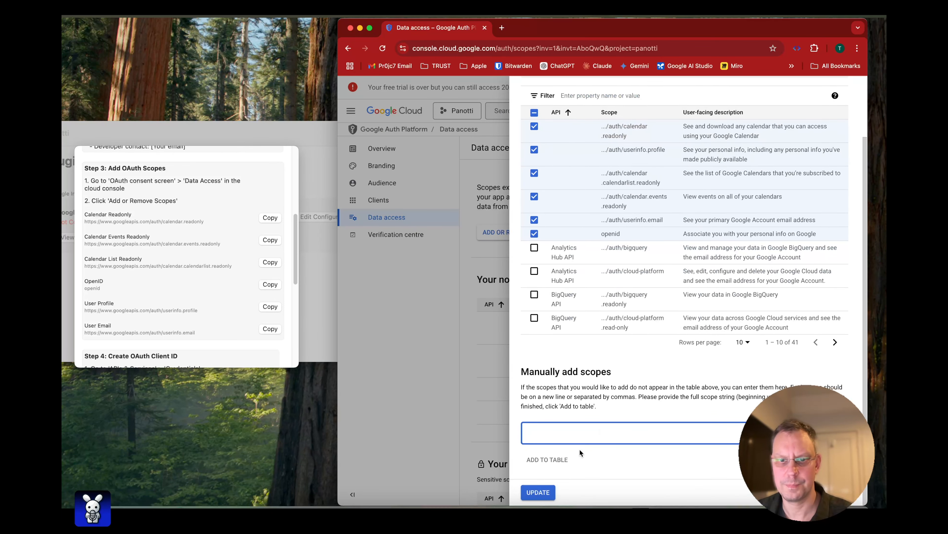
{"action": "left_click", "coordinate": [269, 307]}
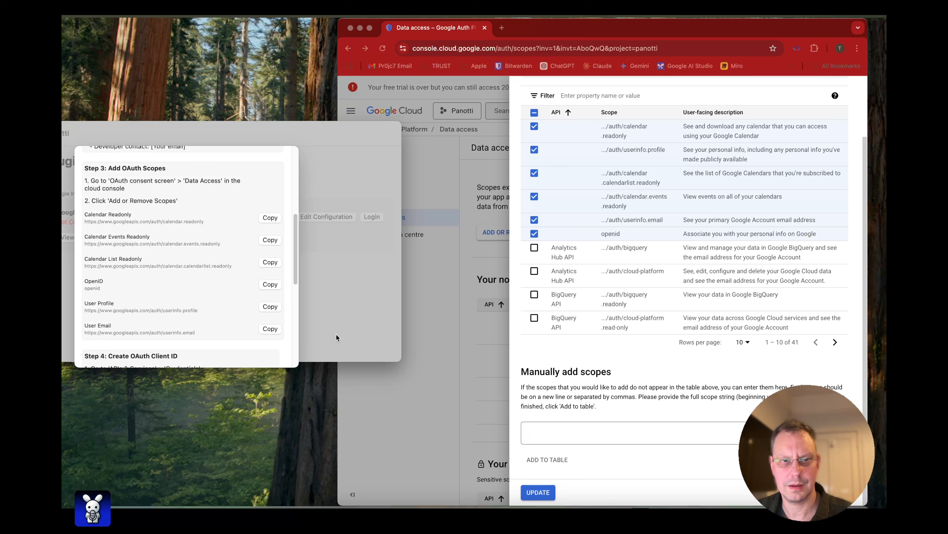
{"action": "left_click", "coordinate": [548, 411]}
{"action": "left_click", "coordinate": [552, 427]}
{"action": "key", "text": "super+v"}
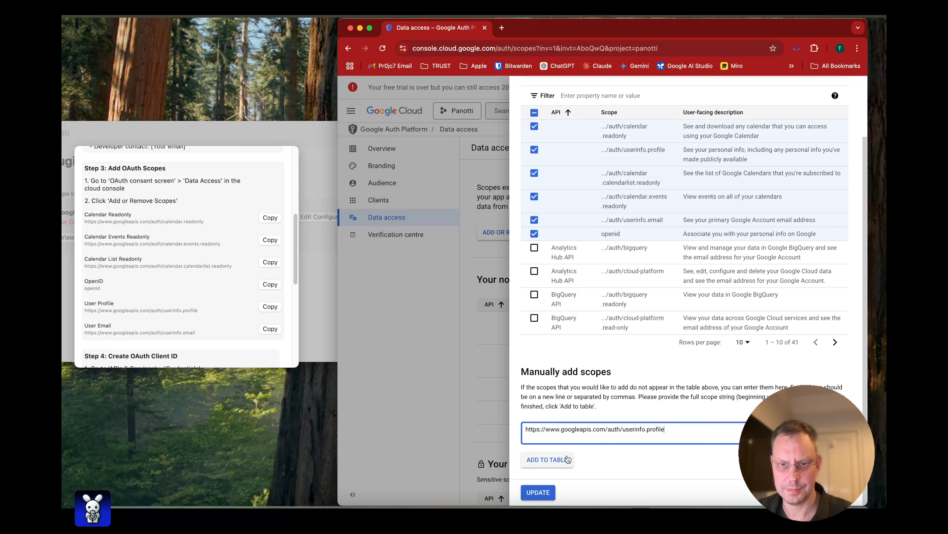
{"action": "left_click", "coordinate": [541, 459]}
{"action": "left_click", "coordinate": [273, 331]}
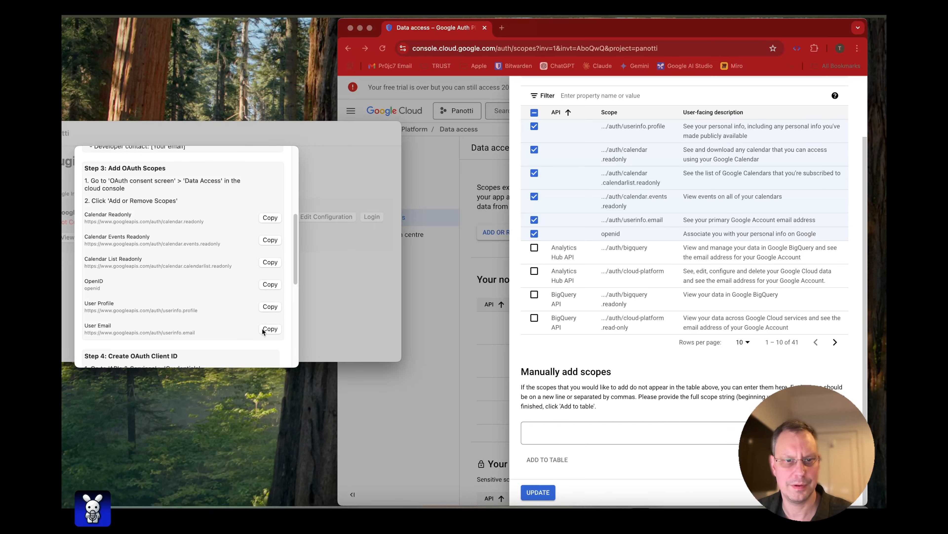
{"action": "left_click", "coordinate": [510, 443]}
{"action": "left_click", "coordinate": [537, 429]}
{"action": "key", "text": "super+v"}
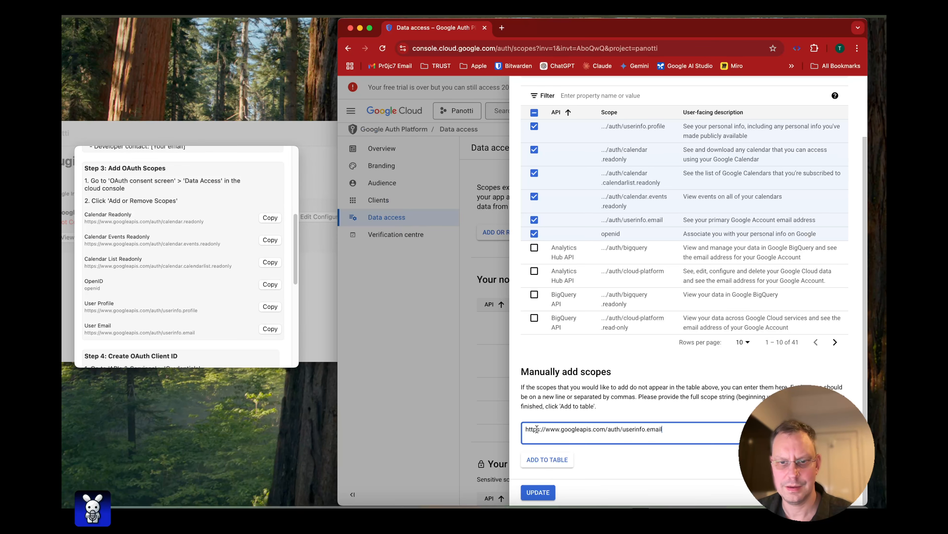
{"action": "left_click", "coordinate": [546, 460]}
{"action": "left_click", "coordinate": [538, 493]}
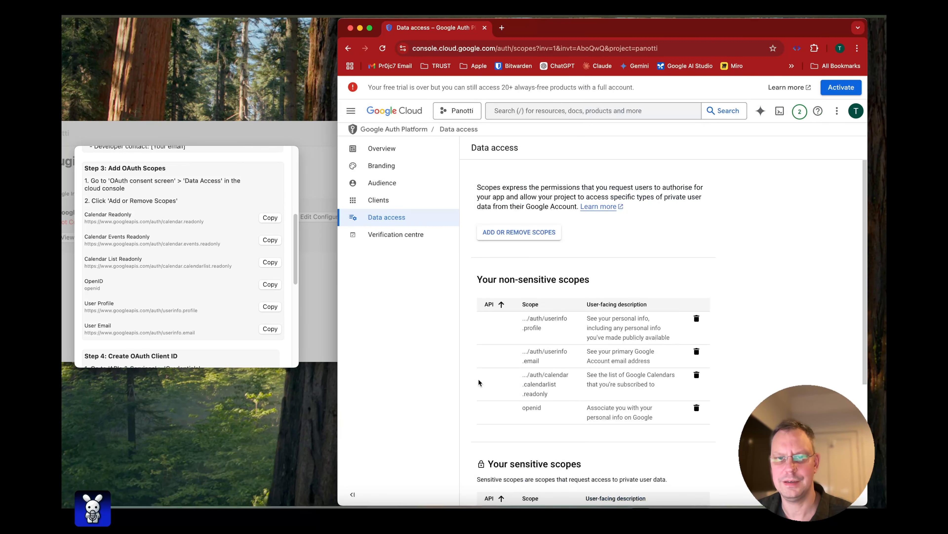
Step: Review the non-sensitive, sensitive and restricted scopes on the Data access page and discard the pending scope changes
{"action": "scroll", "coordinate": [552, 336], "scroll_direction": "down", "scroll_amount": 5}
{"action": "scroll", "coordinate": [519, 232], "scroll_direction": "up", "scroll_amount": 2}
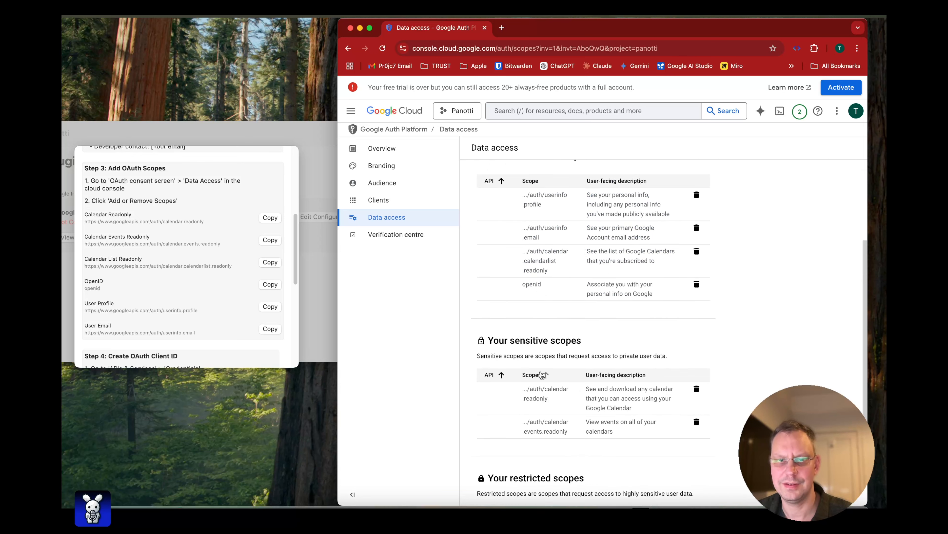
{"action": "scroll", "coordinate": [548, 380], "scroll_direction": "down", "scroll_amount": 2}
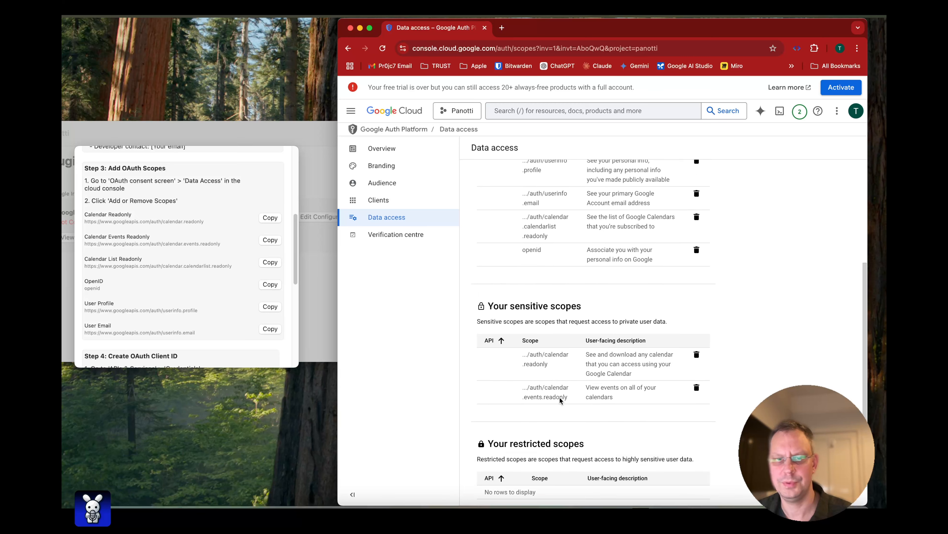
{"action": "scroll", "coordinate": [556, 399], "scroll_direction": "down", "scroll_amount": 2}
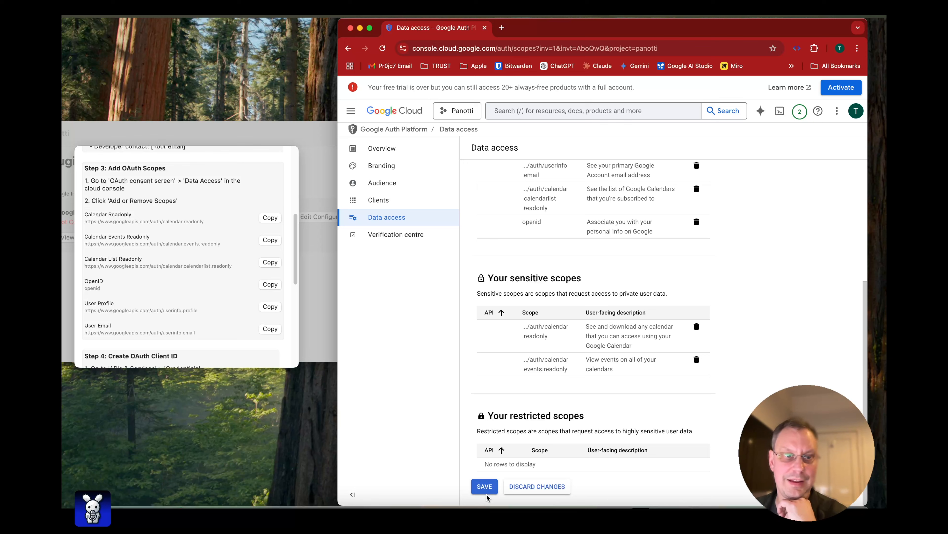
{"action": "scroll", "coordinate": [490, 421], "scroll_direction": "up", "scroll_amount": 5}
{"action": "scroll", "coordinate": [502, 424], "scroll_direction": "down", "scroll_amount": 5}
{"action": "left_click", "coordinate": [530, 488]}
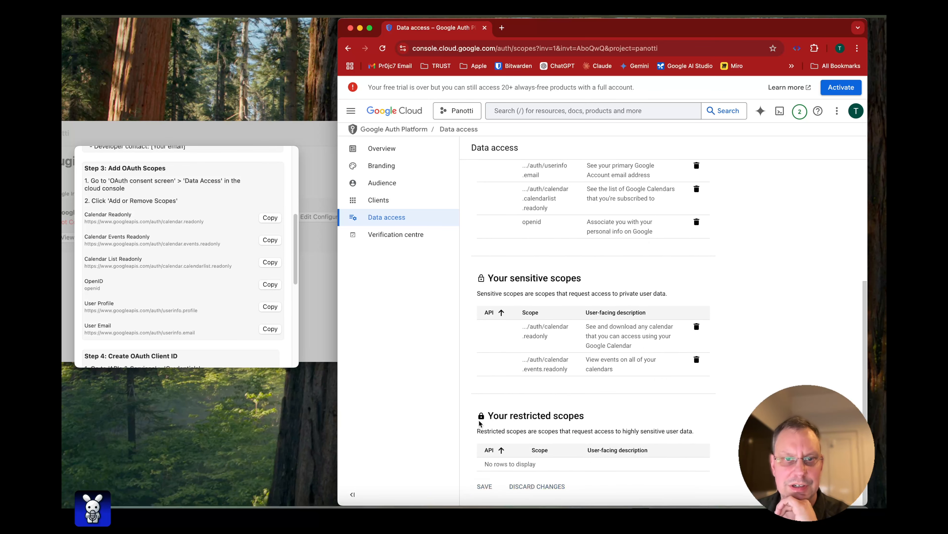
Step: Read Step 4, Create OAuth Client ID, in the setup instructions and open the project's Credentials page under APIs and services
{"action": "scroll", "coordinate": [481, 425], "scroll_direction": "up", "scroll_amount": 5}
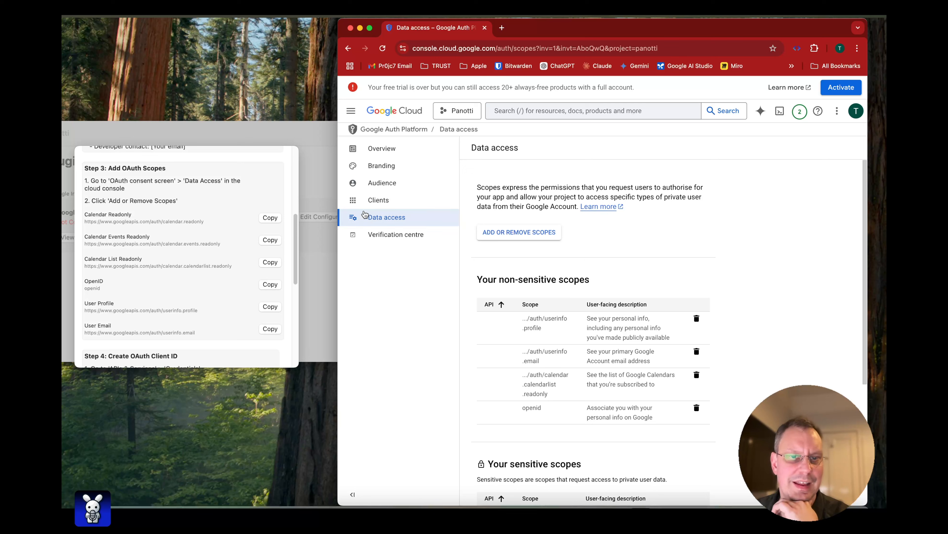
{"action": "scroll", "coordinate": [206, 235], "scroll_direction": "down", "scroll_amount": 5}
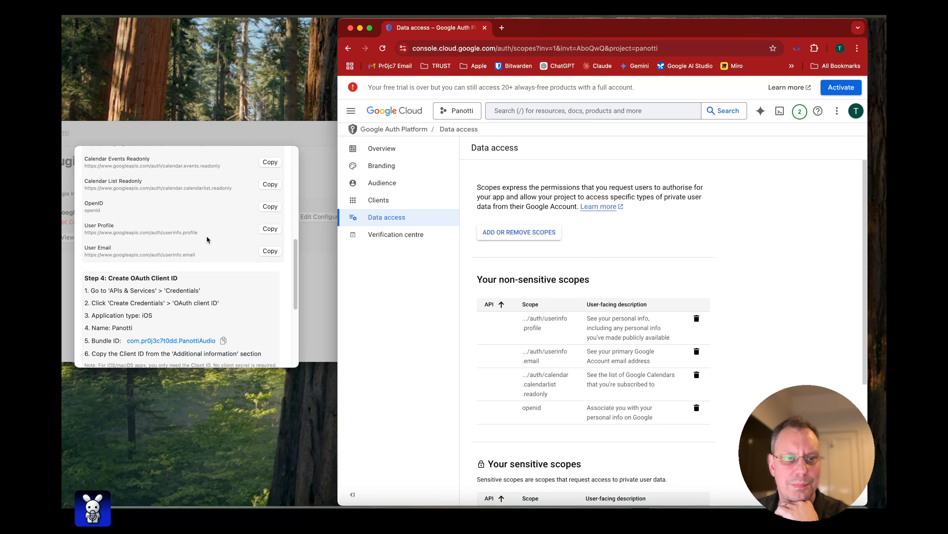
{"action": "scroll", "coordinate": [207, 235], "scroll_direction": "down", "scroll_amount": 2}
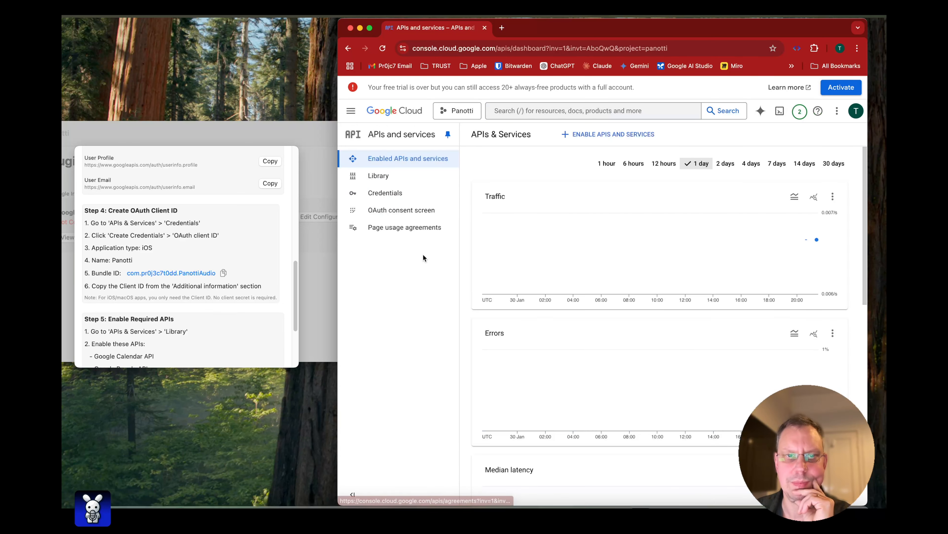
{"action": "left_click", "coordinate": [351, 112]}
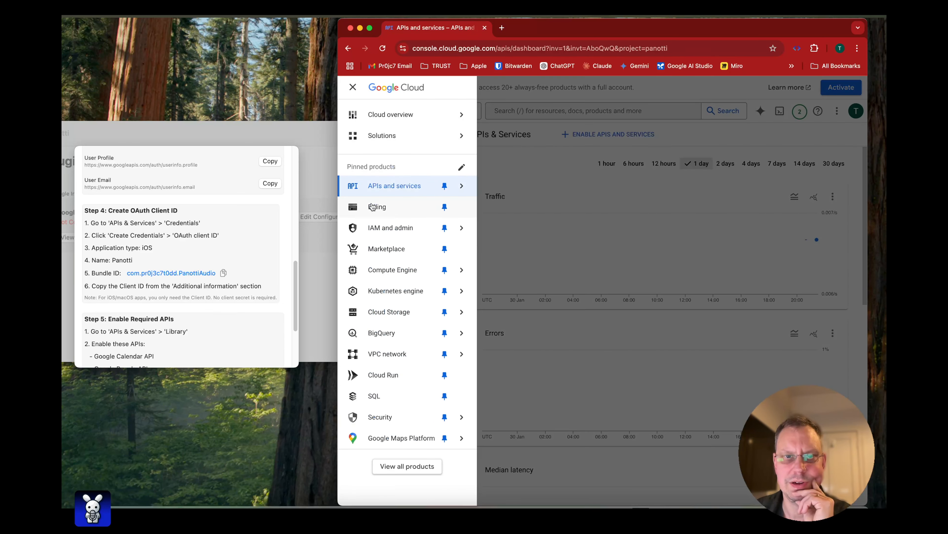
{"action": "left_click", "coordinate": [378, 190]}
{"action": "left_click", "coordinate": [386, 198]}
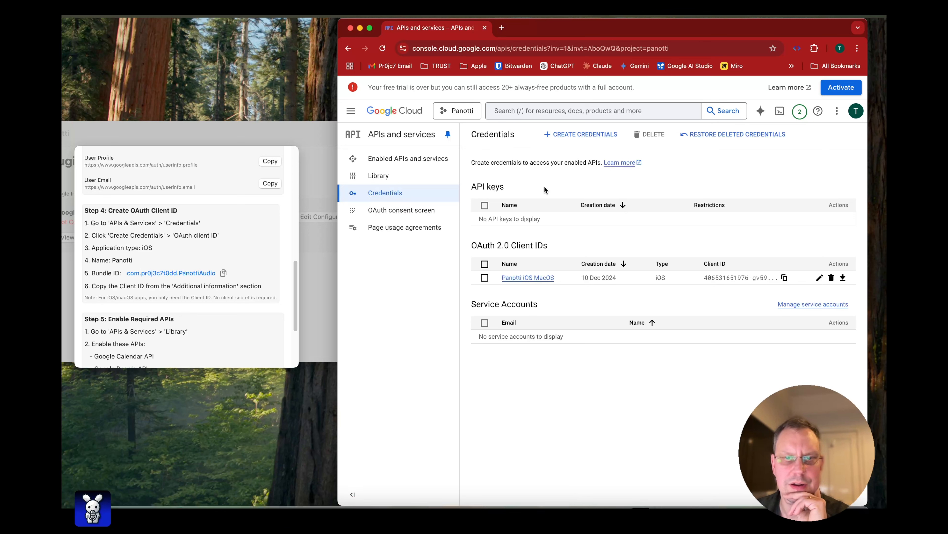
Step: Start a new OAuth client ID credential with application type iOS and name it PanottiNew
{"action": "left_click", "coordinate": [570, 139]}
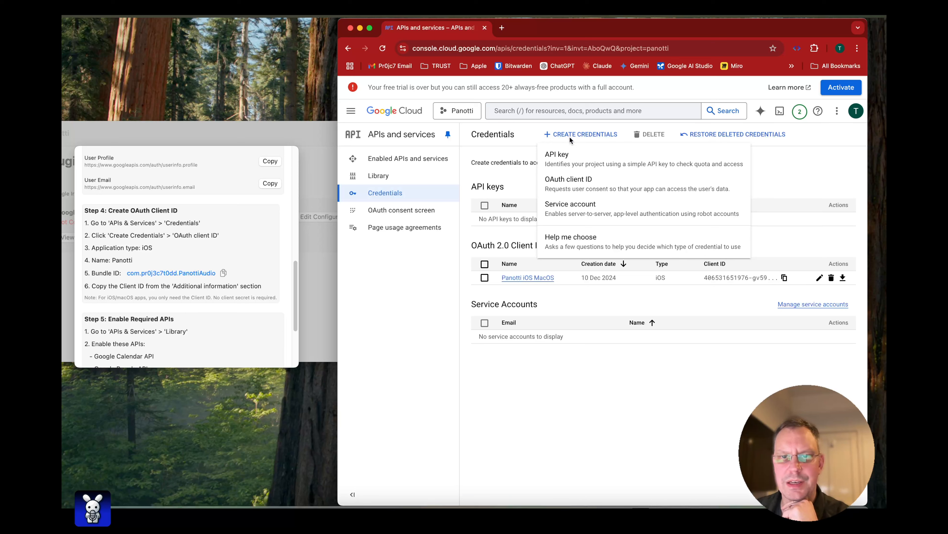
{"action": "left_click", "coordinate": [567, 184]}
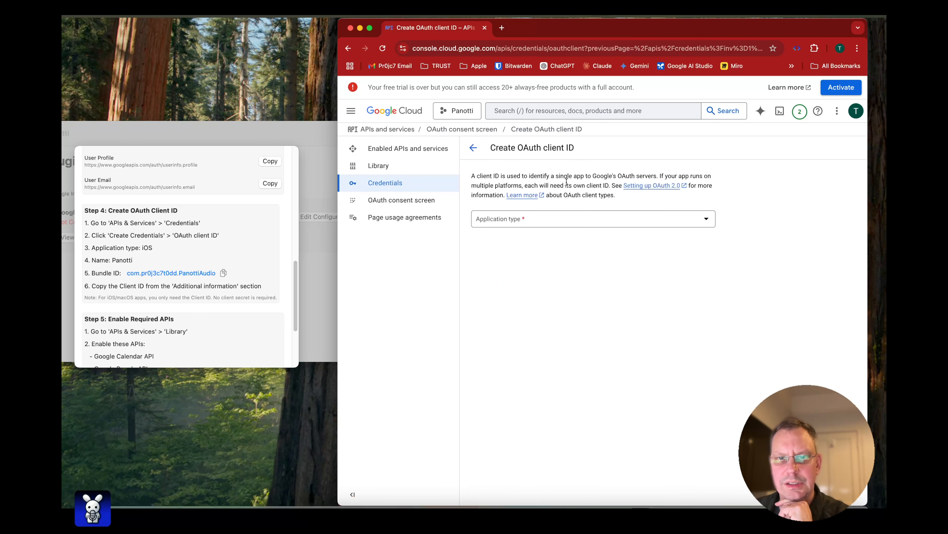
{"action": "left_click", "coordinate": [511, 223]}
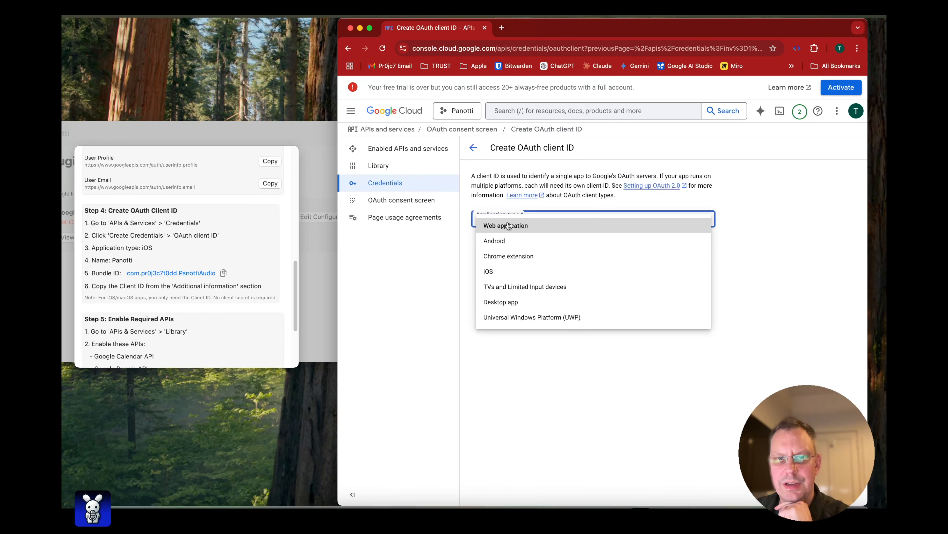
{"action": "left_click", "coordinate": [493, 274]}
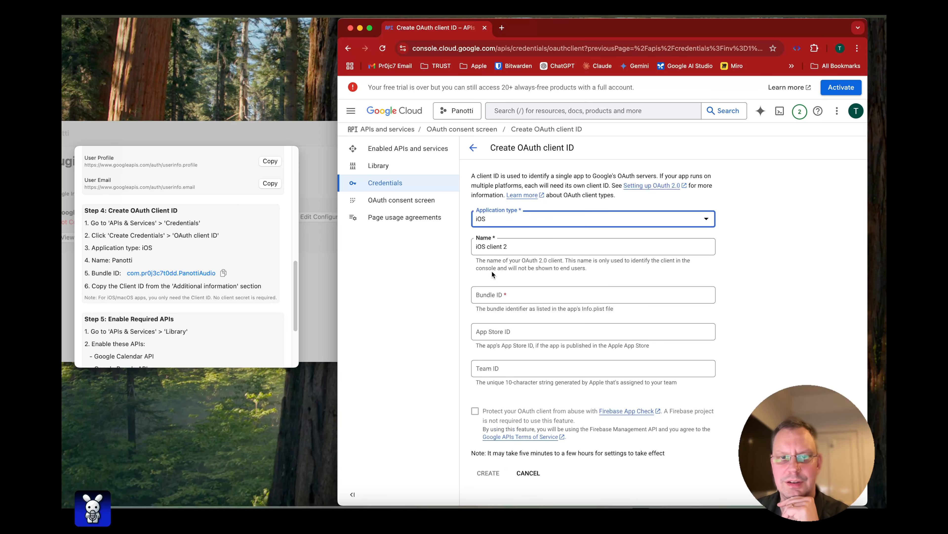
{"action": "left_click_drag", "start_coordinate": [513, 247], "coordinate": [447, 243]}
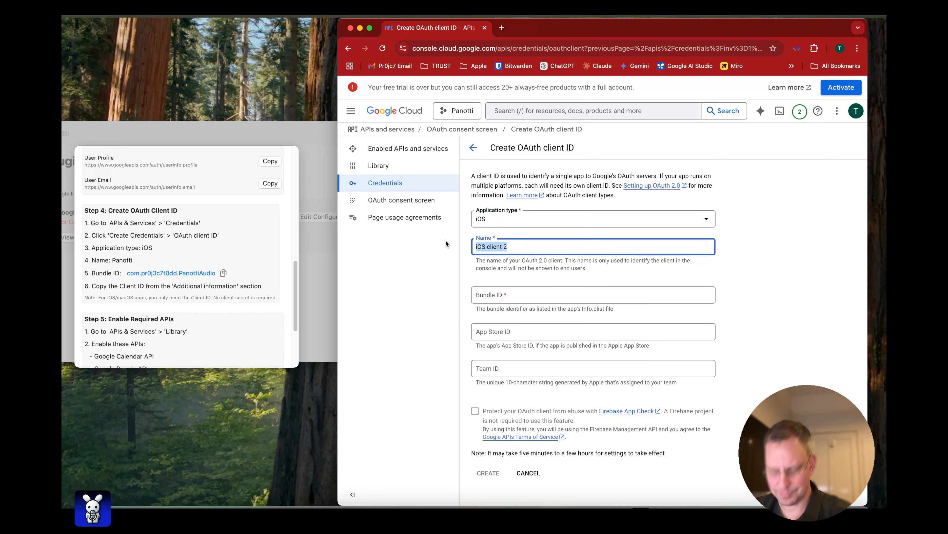
{"action": "type", "text": "PanottiNew"}
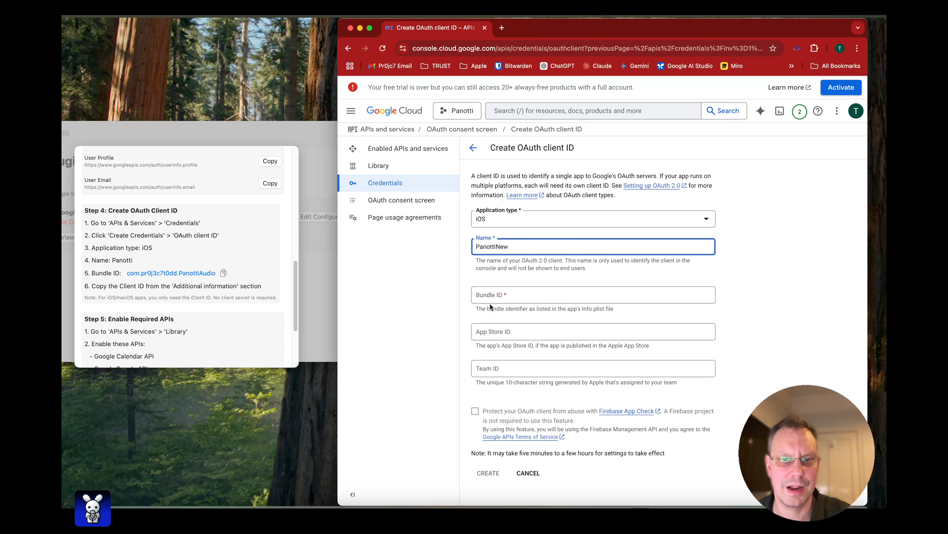
Step: Set the OAuth client's bundle ID to com.pr0j3c7t0dd.PanottiAudio, copied from Step 4 of the instructions
{"action": "left_click", "coordinate": [491, 296]}
{"action": "left_click", "coordinate": [220, 273]}
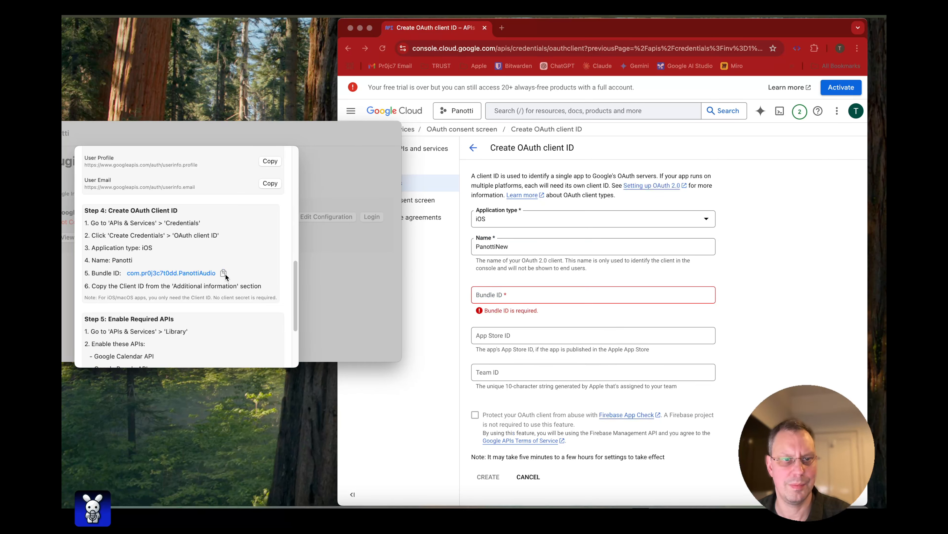
{"action": "left_click", "coordinate": [490, 298]}
{"action": "type", "text": "com.pr0j3c7t0dd.PanottiAudio"}
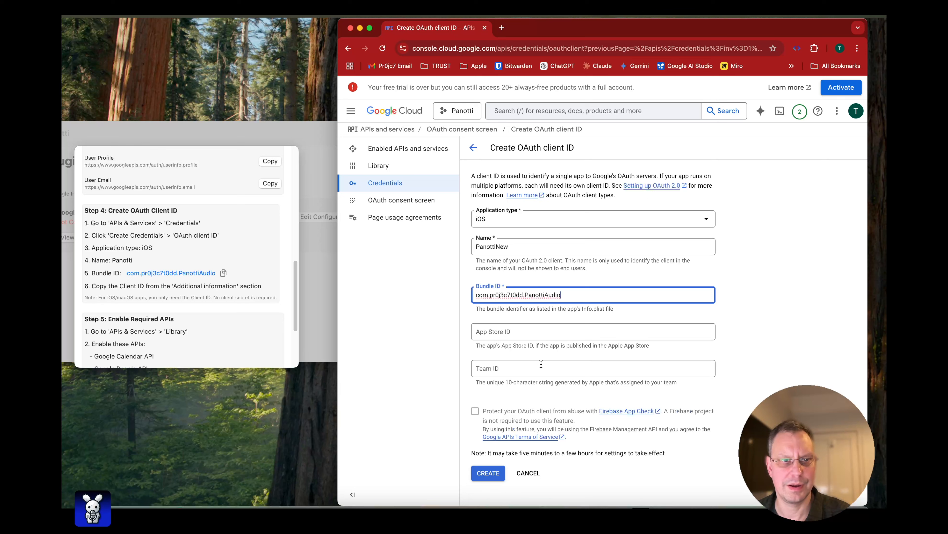
Step: Create the PanottiNew OAuth client and copy its client ID
{"action": "left_click", "coordinate": [486, 473]}
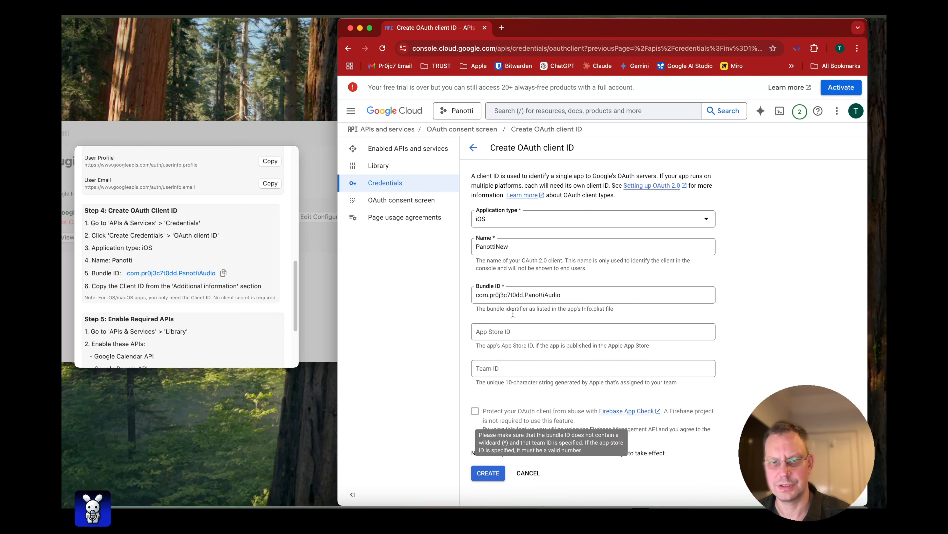
{"action": "left_click", "coordinate": [488, 473]}
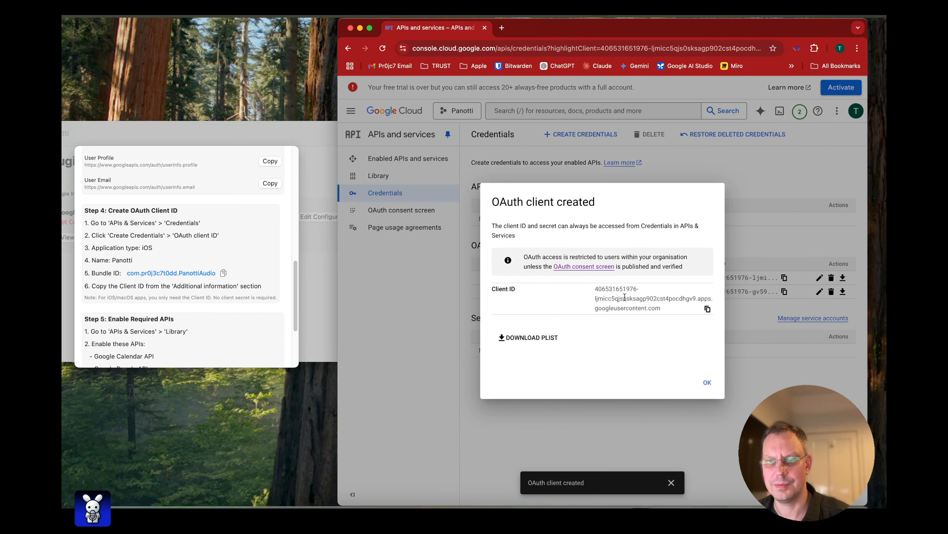
{"action": "left_click", "coordinate": [707, 309]}
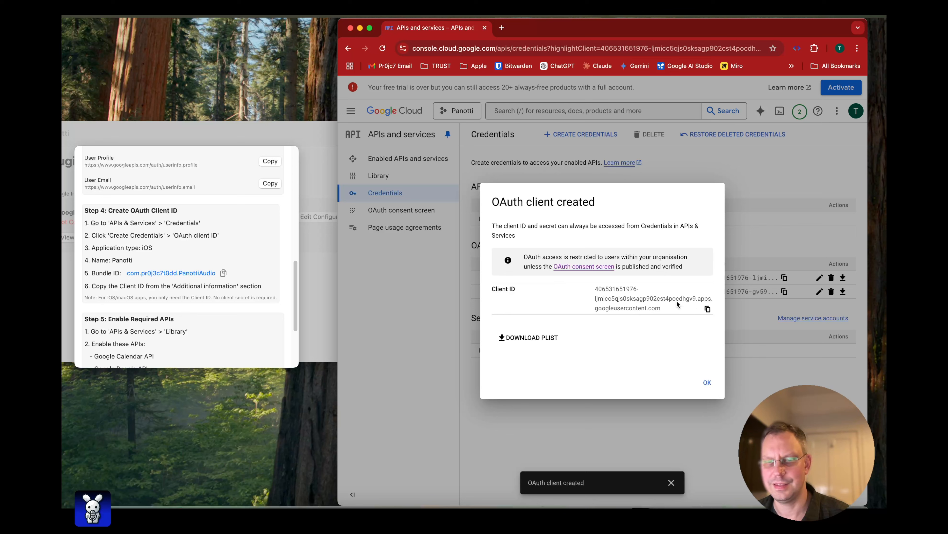
Step: Dismiss the client creation notice and copy PanottiNew's client ID from the OAuth 2.0 Client IDs list
{"action": "left_click", "coordinate": [707, 383]}
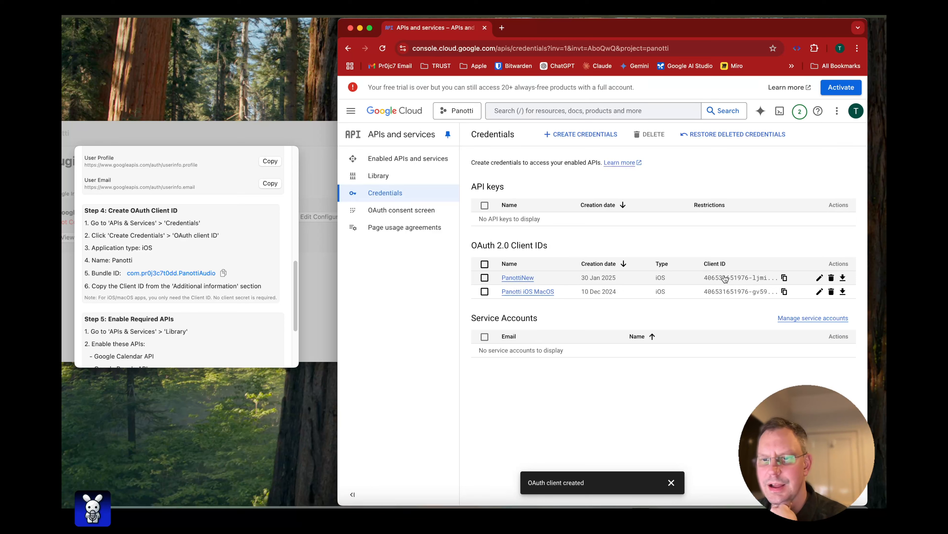
{"action": "left_click", "coordinate": [784, 278]}
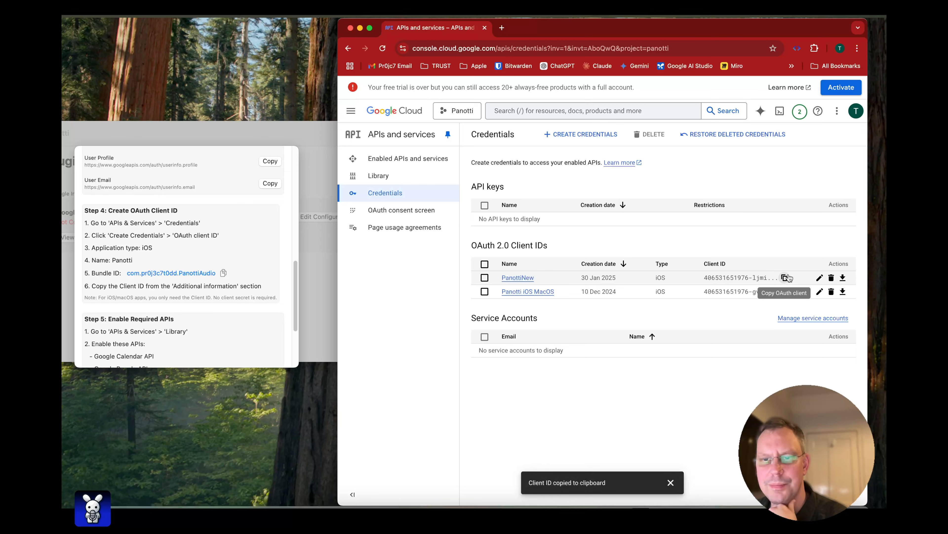
Step: Following Step 5 of the instructions, search the API Library for "google calendar api" and open the Google Calendar API's product details
{"action": "scroll", "coordinate": [223, 310], "scroll_direction": "down", "scroll_amount": 2}
{"action": "scroll", "coordinate": [224, 316], "scroll_direction": "down", "scroll_amount": 3}
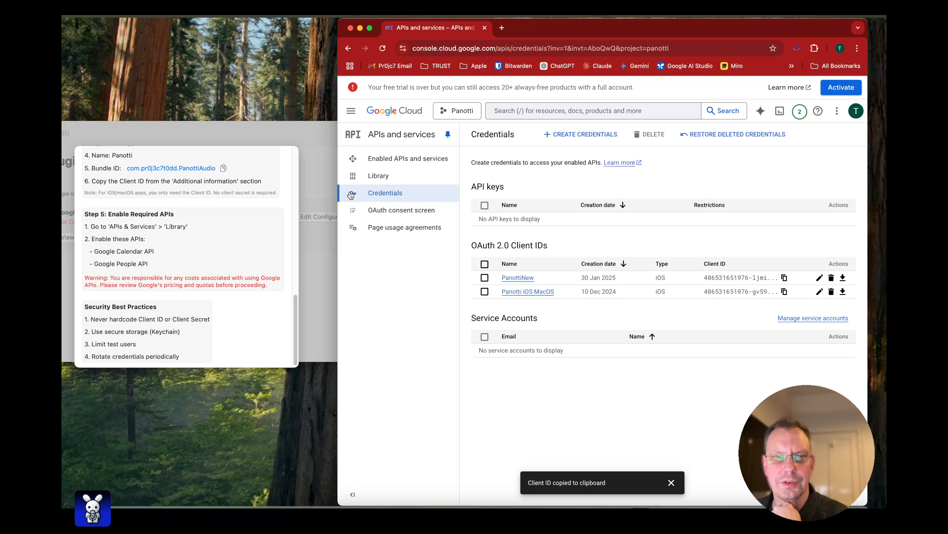
{"action": "left_click", "coordinate": [399, 161]}
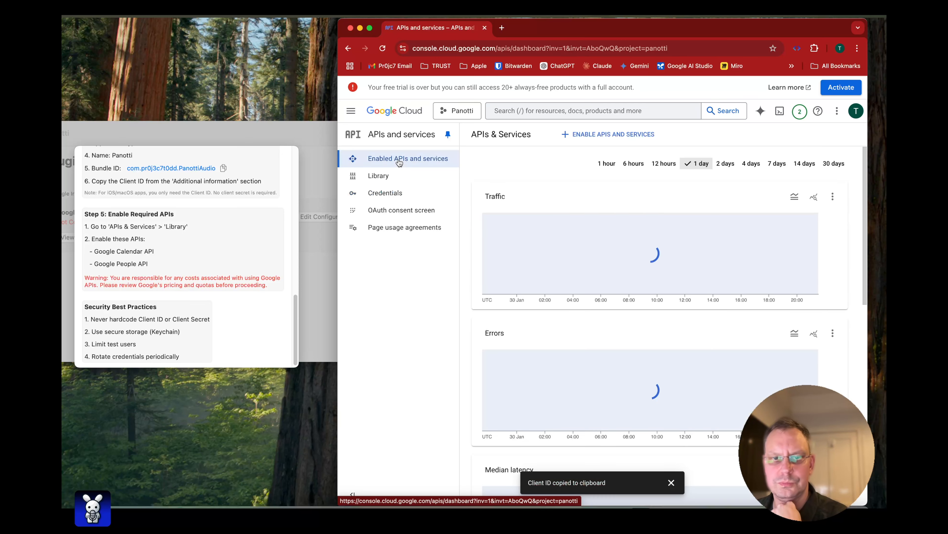
{"action": "left_click", "coordinate": [394, 175]}
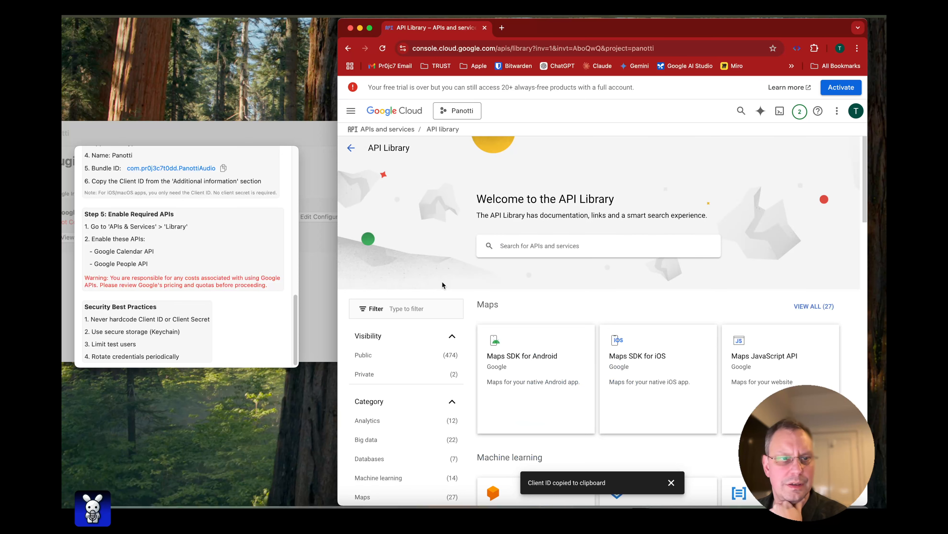
{"action": "left_click", "coordinate": [509, 245]}
{"action": "type", "text": "go"}
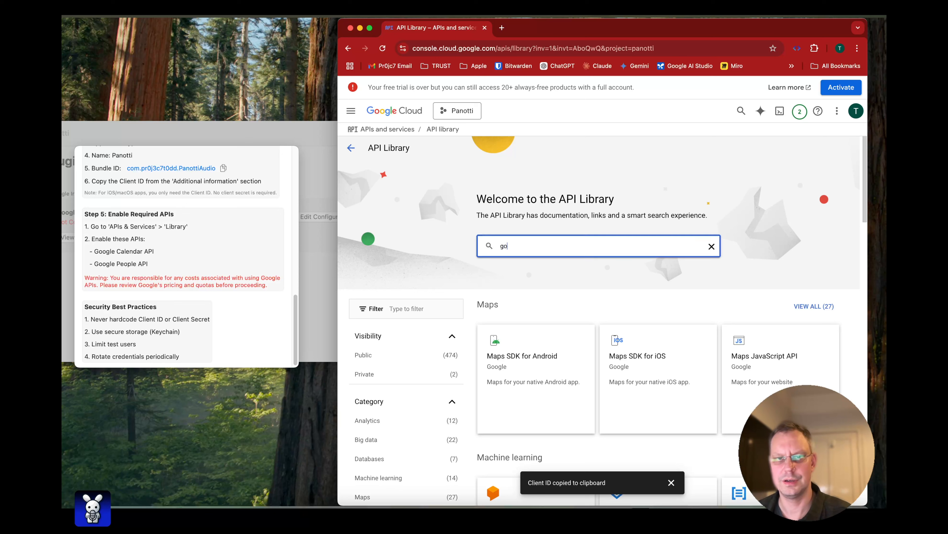
{"action": "type", "text": "ogle calendar api"}
{"action": "key", "text": "Return"}
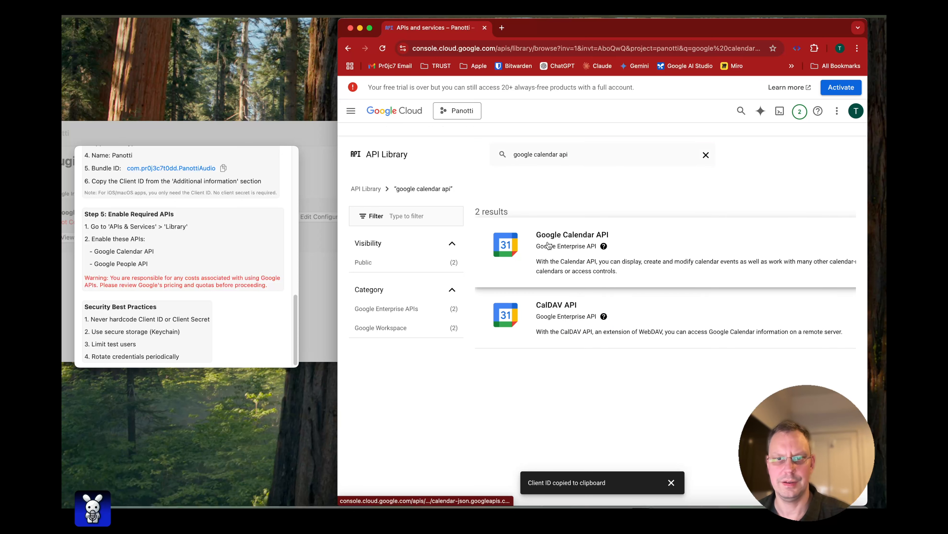
{"action": "left_click", "coordinate": [547, 244]}
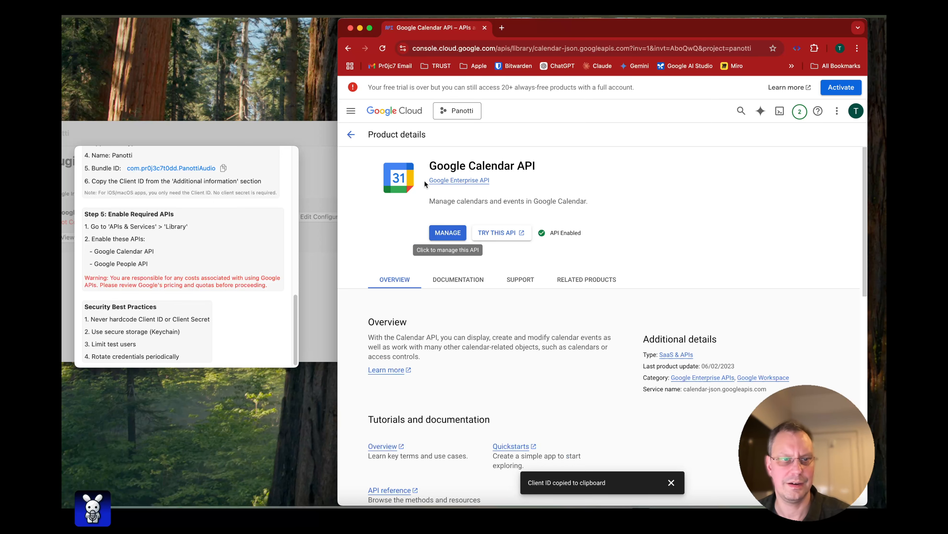
Step: Search the API Library for "google people api" and open the Google People API's product details
{"action": "left_click", "coordinate": [349, 51]}
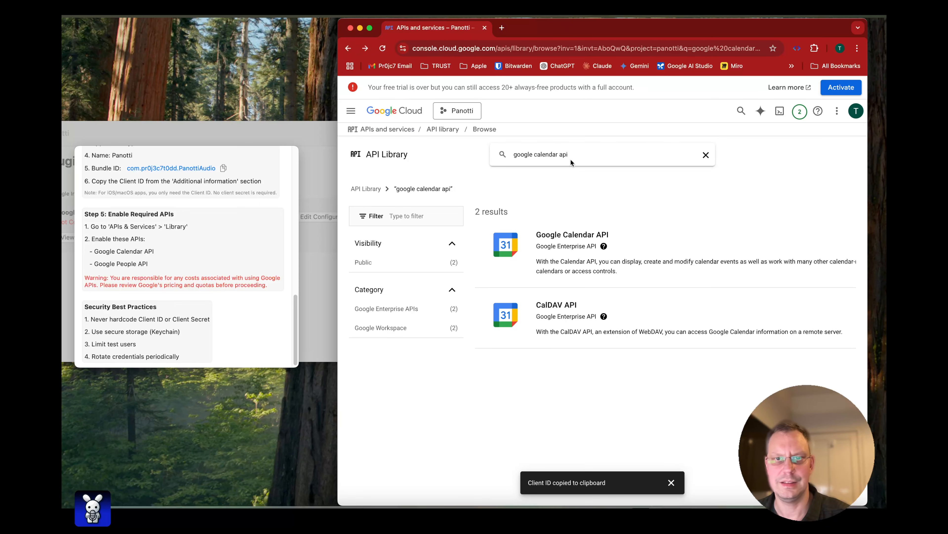
{"action": "left_click_drag", "start_coordinate": [571, 154], "coordinate": [497, 148]}
{"action": "type", "text": "goo"}
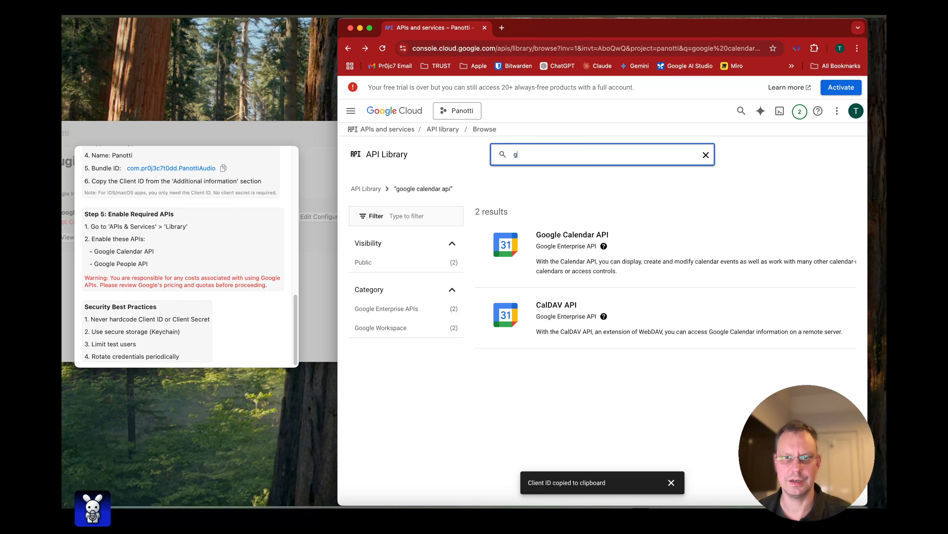
{"action": "key", "text": "BackSpace"}
{"action": "key", "text": "BackSpace"}
{"action": "key", "text": "BackSpace"}
{"action": "type", "text": "goog"}
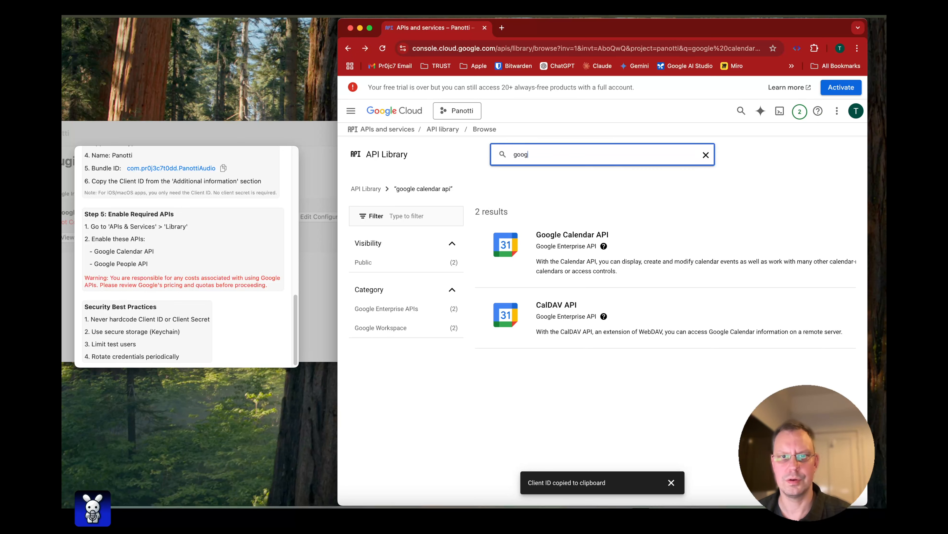
{"action": "type", "text": "le people"}
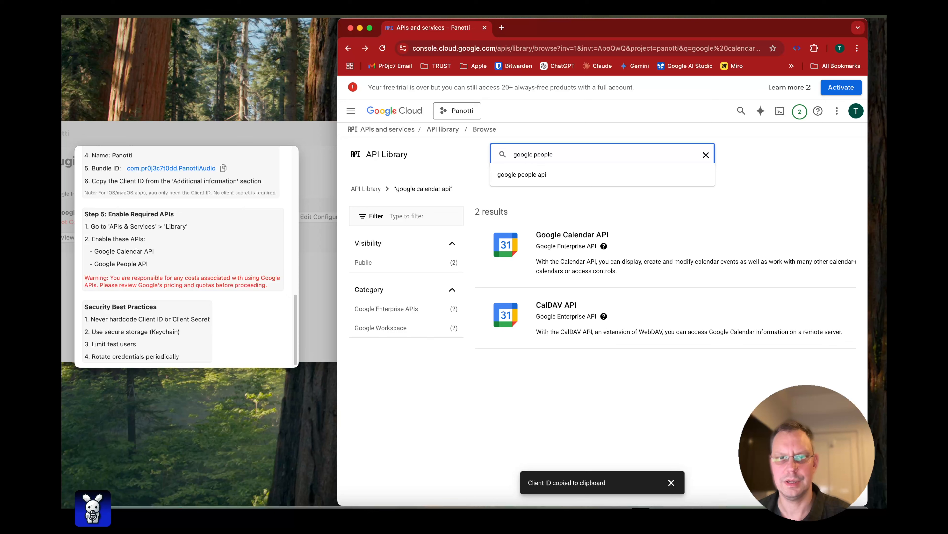
{"action": "left_click", "coordinate": [521, 174]}
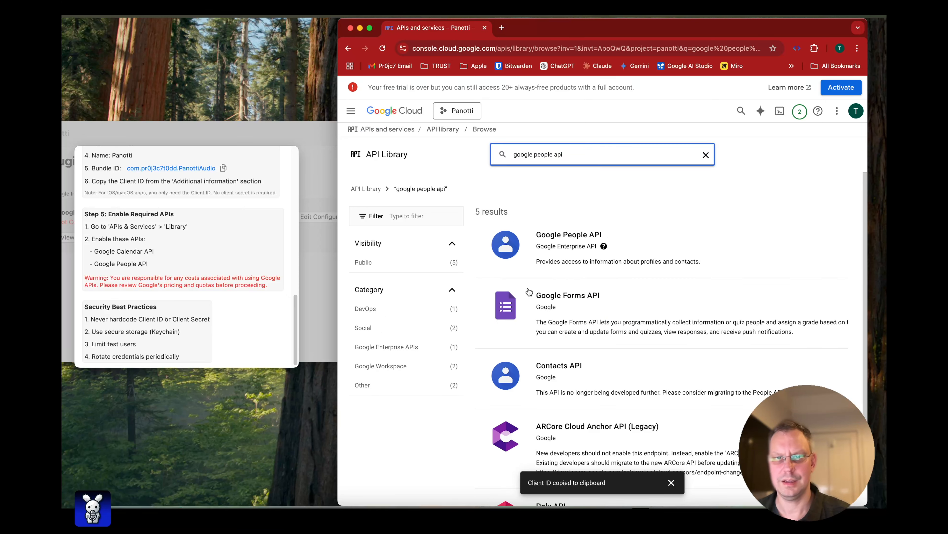
{"action": "left_click", "coordinate": [558, 240]}
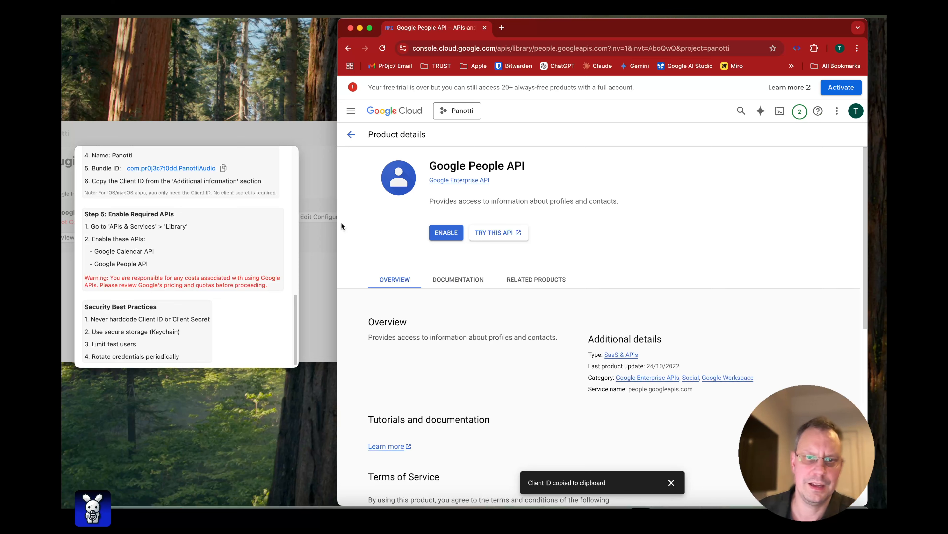
Step: Review the Security Best Practices in the setup instructions and return to the project's Credentials page under APIs and services
{"action": "left_click", "coordinate": [351, 135]}
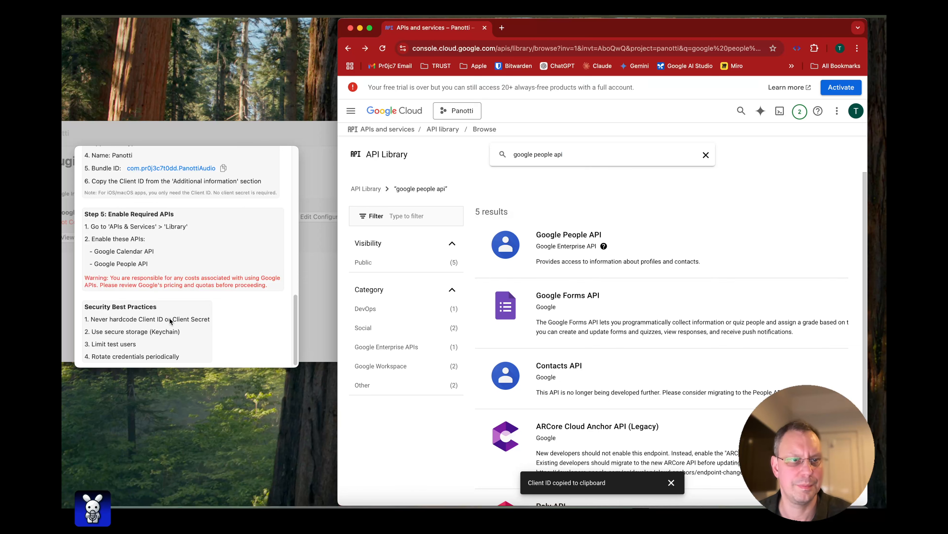
{"action": "scroll", "coordinate": [146, 289], "scroll_direction": "up", "scroll_amount": 2}
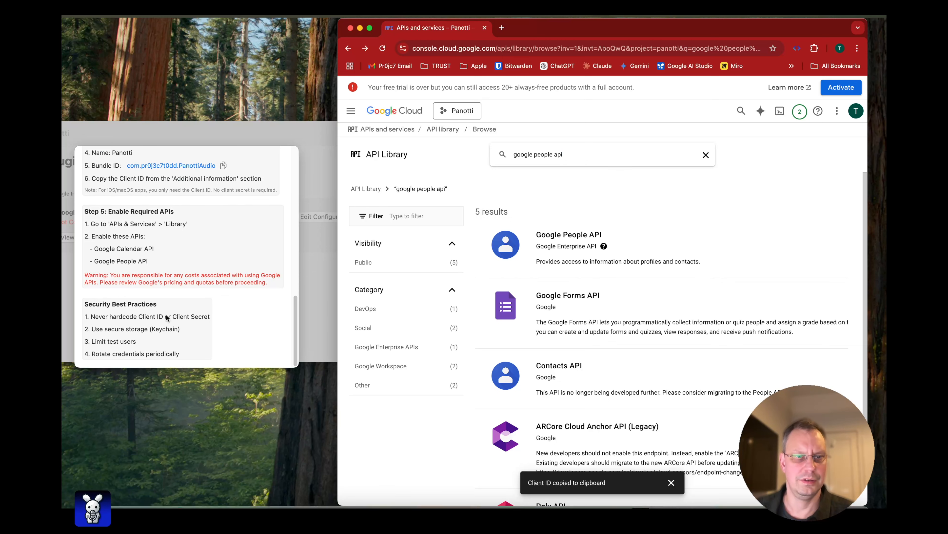
{"action": "scroll", "coordinate": [192, 284], "scroll_direction": "down", "scroll_amount": 3}
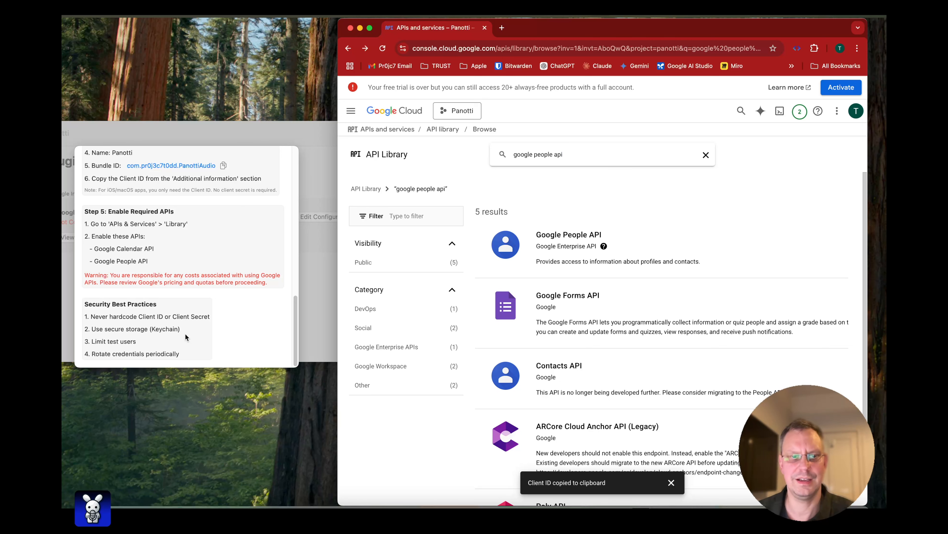
{"action": "left_click", "coordinate": [351, 110]}
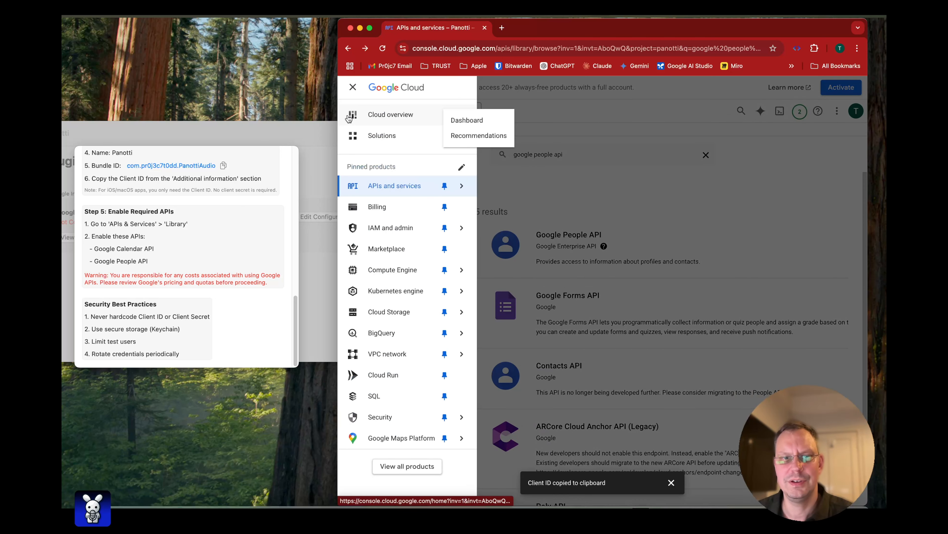
{"action": "left_click", "coordinate": [350, 118]}
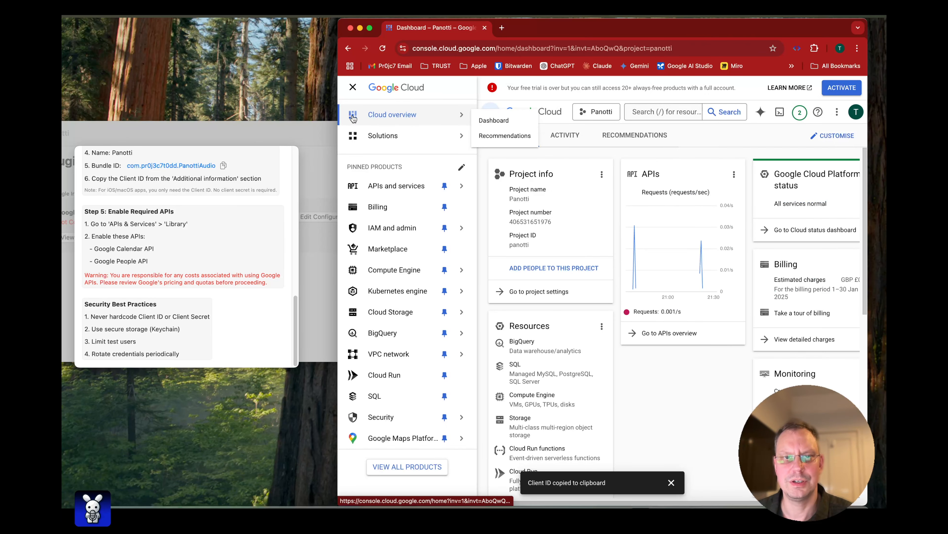
{"action": "left_click", "coordinate": [367, 187]}
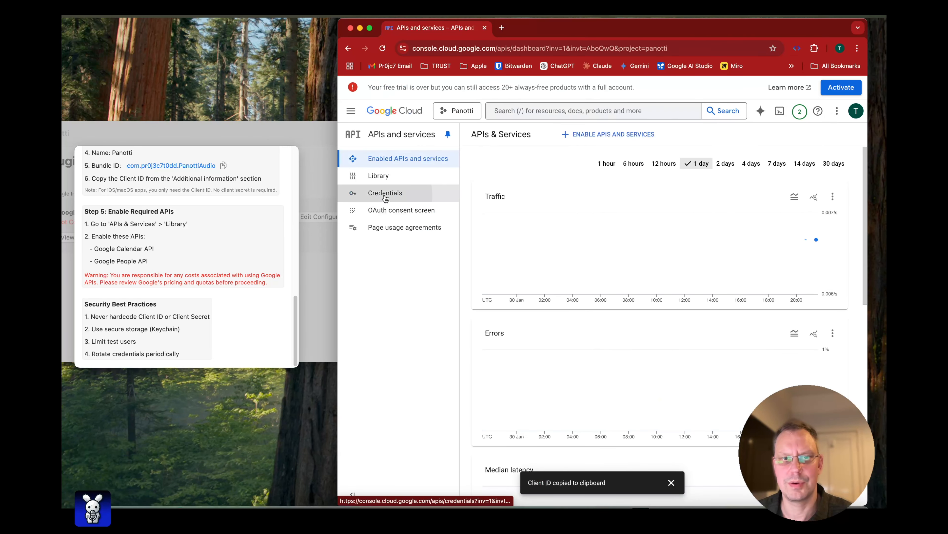
{"action": "left_click", "coordinate": [385, 195]}
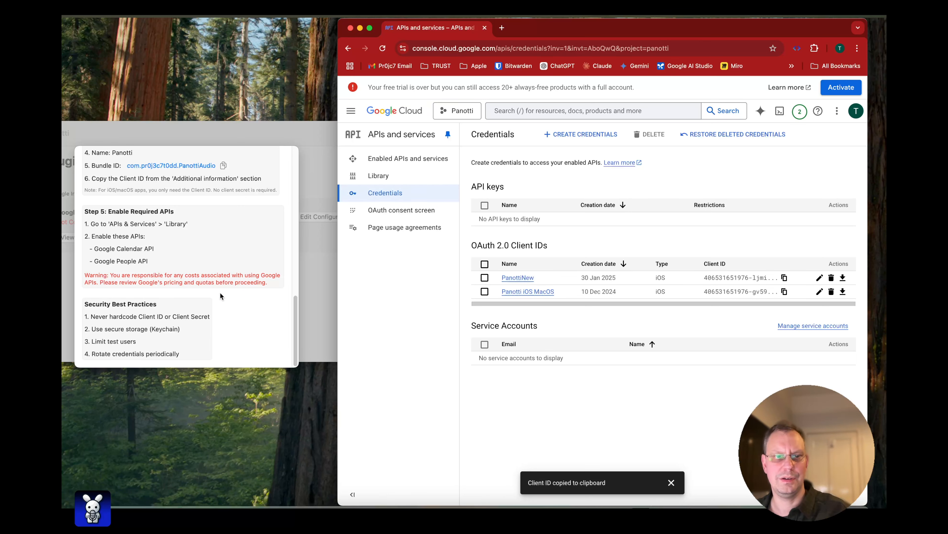
Step: Close the setup instructions, then reposition the Panotti window and minimise the browser to leave the Plugins page in view
{"action": "scroll", "coordinate": [225, 259], "scroll_direction": "up", "scroll_amount": 10}
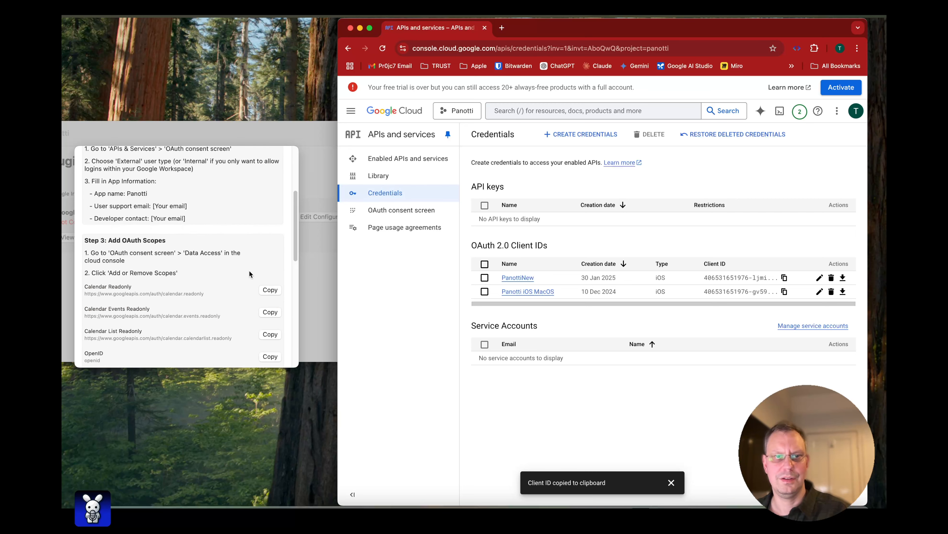
{"action": "left_click", "coordinate": [272, 168]}
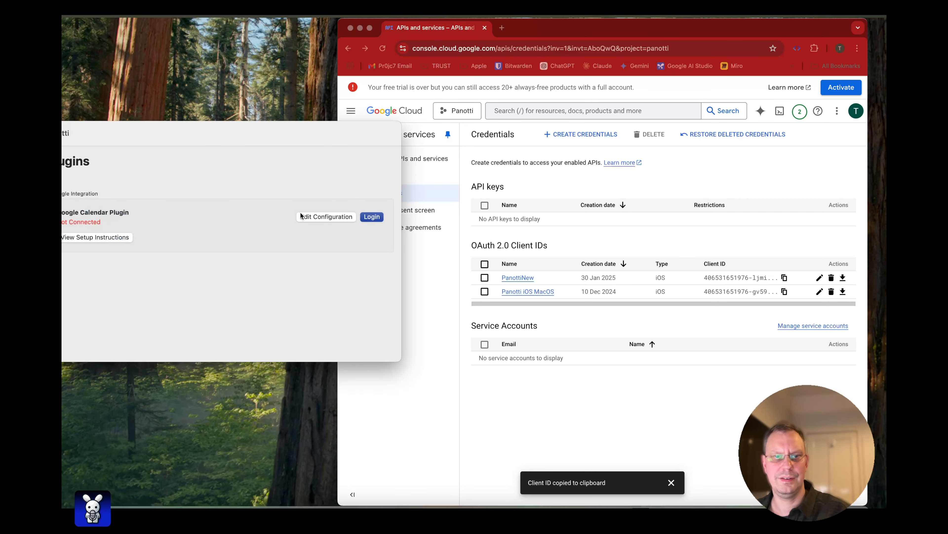
{"action": "left_click_drag", "start_coordinate": [269, 142], "coordinate": [498, 152]}
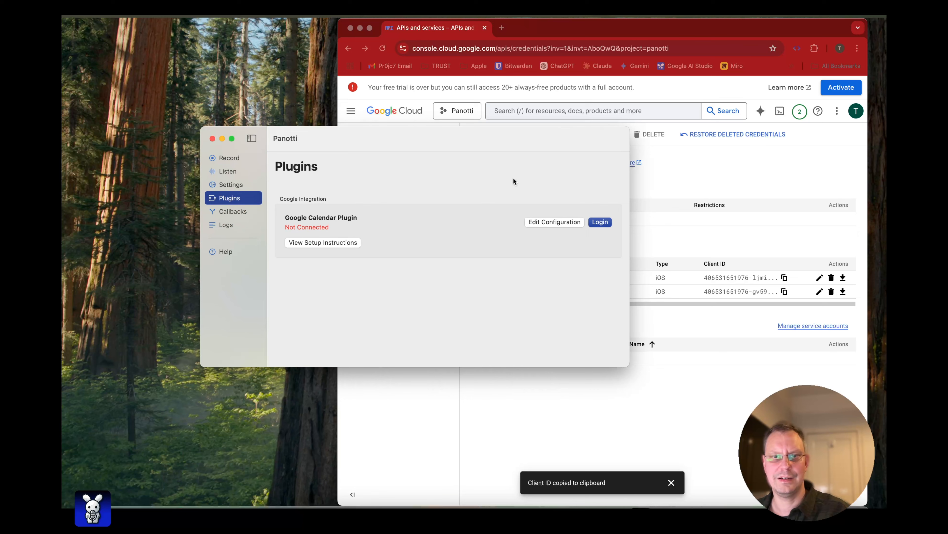
{"action": "left_click", "coordinate": [360, 28]}
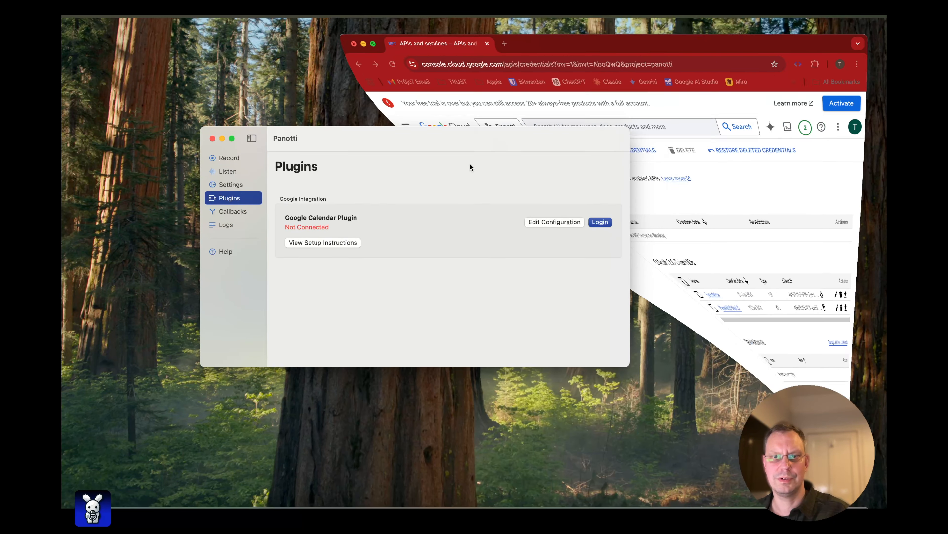
Step: Edit the Google Calendar Plugin's OAuth configuration, paste in the copied client ID and save it
{"action": "left_click", "coordinate": [546, 222]}
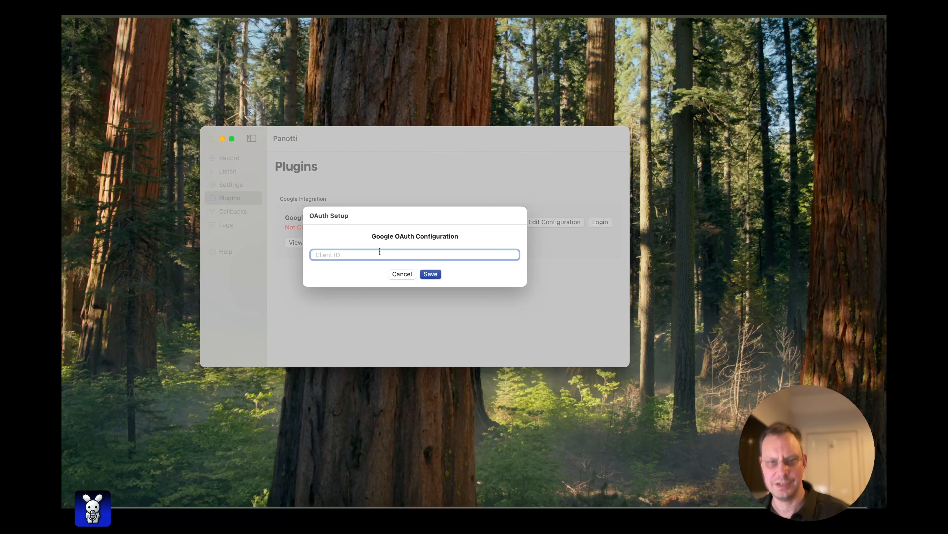
{"action": "key", "text": "super+v"}
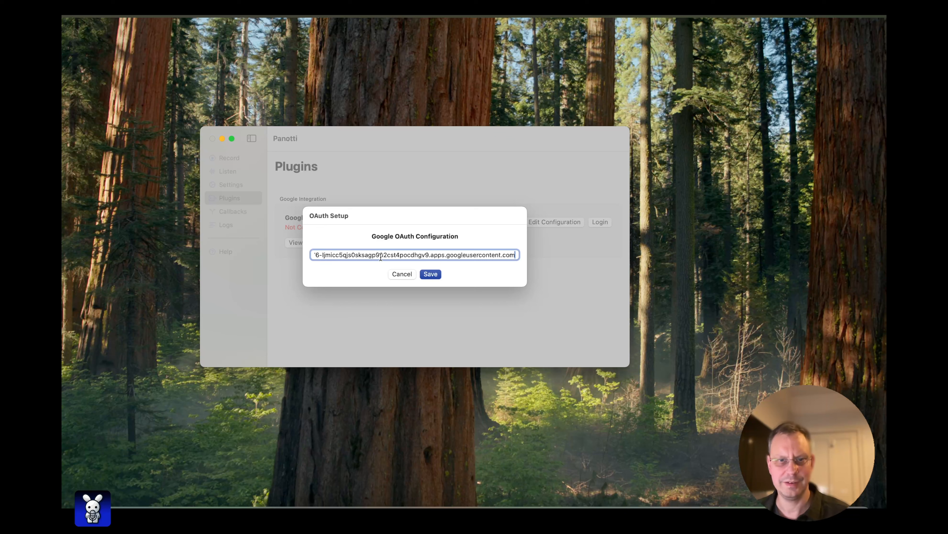
{"action": "left_click", "coordinate": [432, 275]}
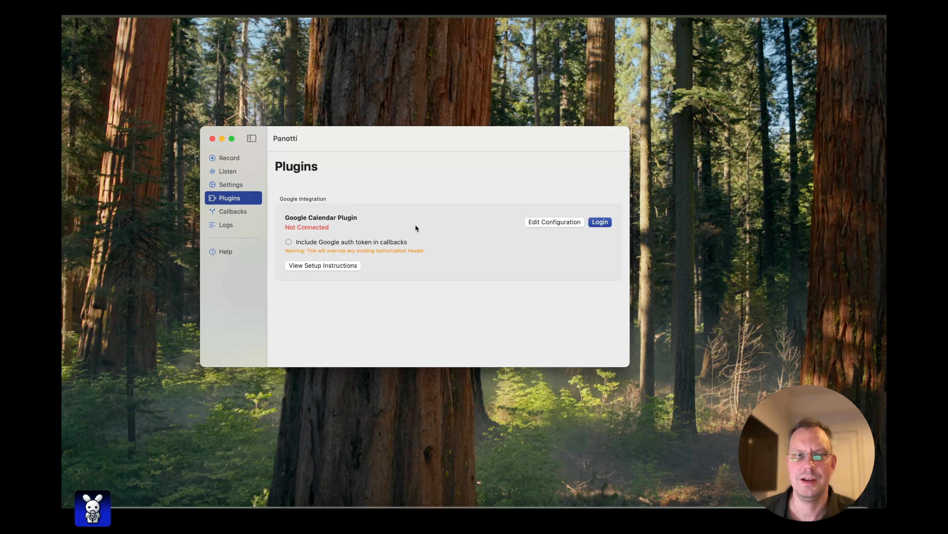
Step: Log in to the Google Calendar Plugin with Google and allow Panotti to access the account's calendars
{"action": "left_click", "coordinate": [594, 222]}
{"action": "left_click", "coordinate": [500, 196]}
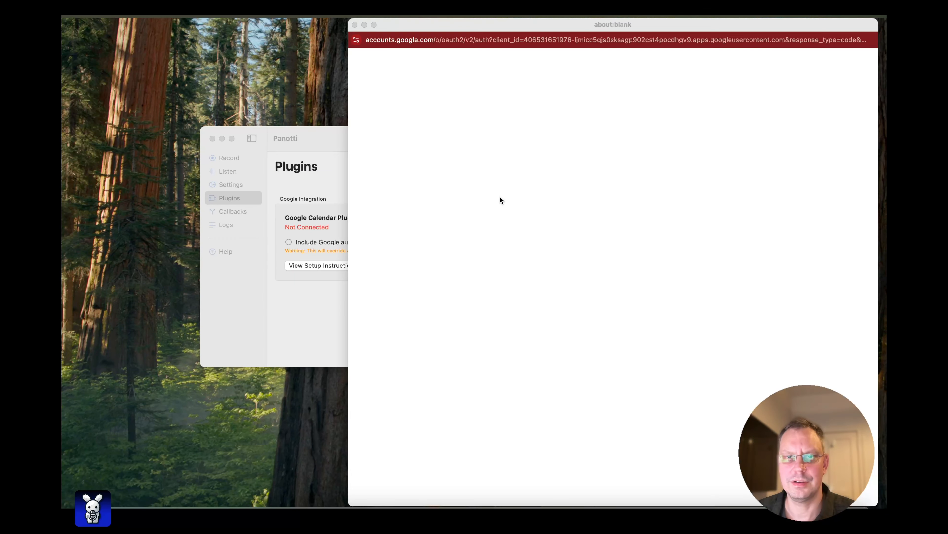
{"action": "left_click", "coordinate": [673, 233]}
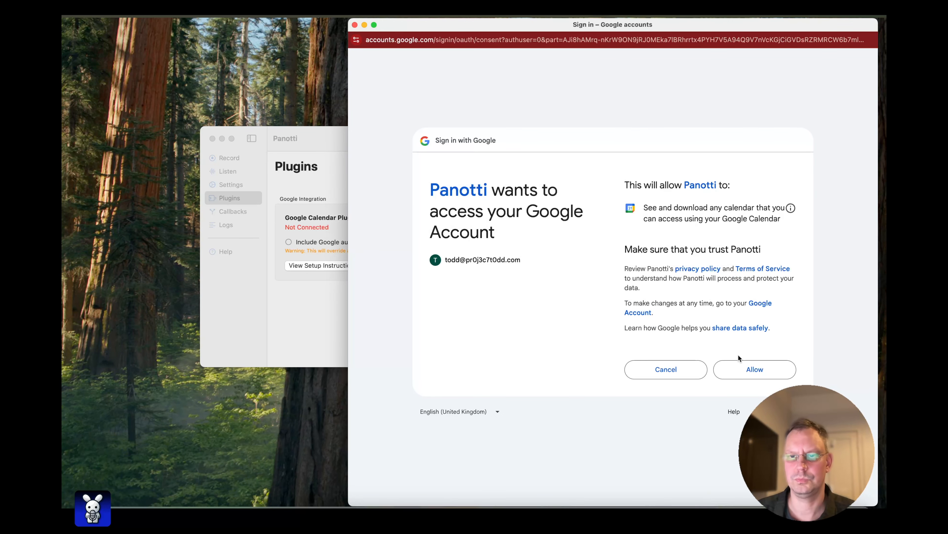
{"action": "left_click", "coordinate": [755, 369]}
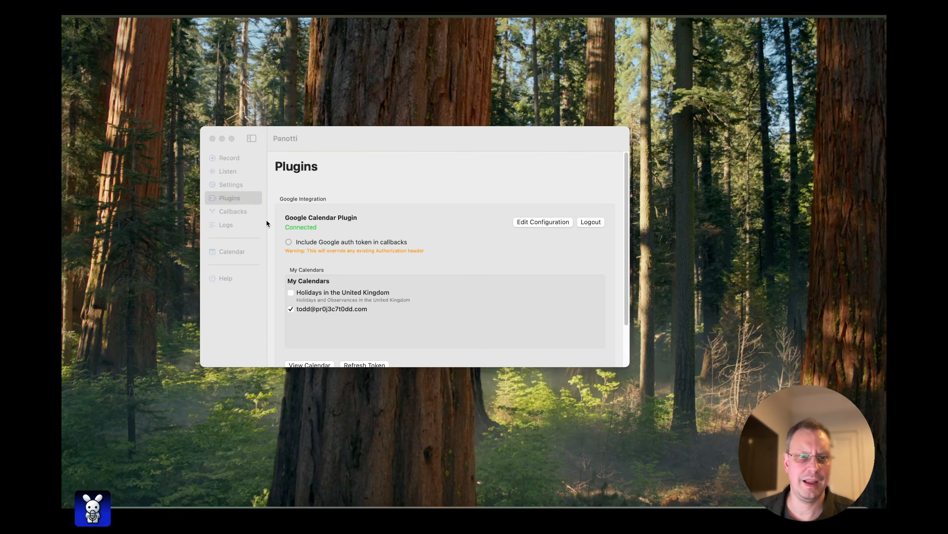
Step: View the upcoming events on Panotti's Calendar page and look at the standard Record page
{"action": "left_click", "coordinate": [251, 218]}
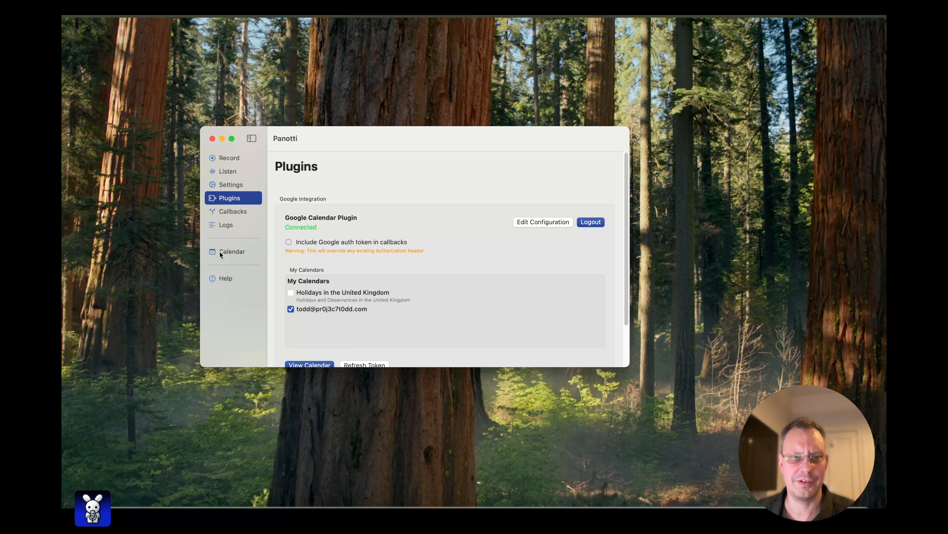
{"action": "left_click", "coordinate": [229, 254]}
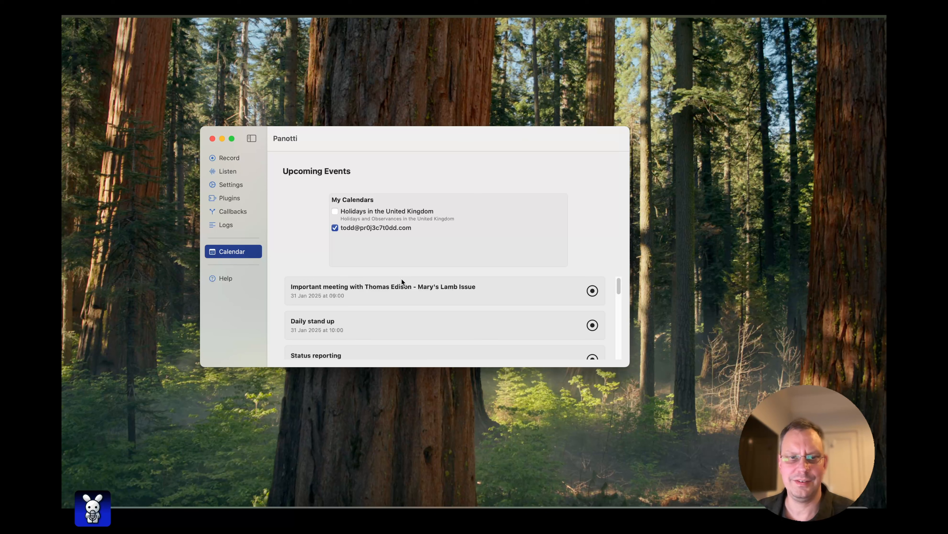
{"action": "left_click", "coordinate": [226, 158]}
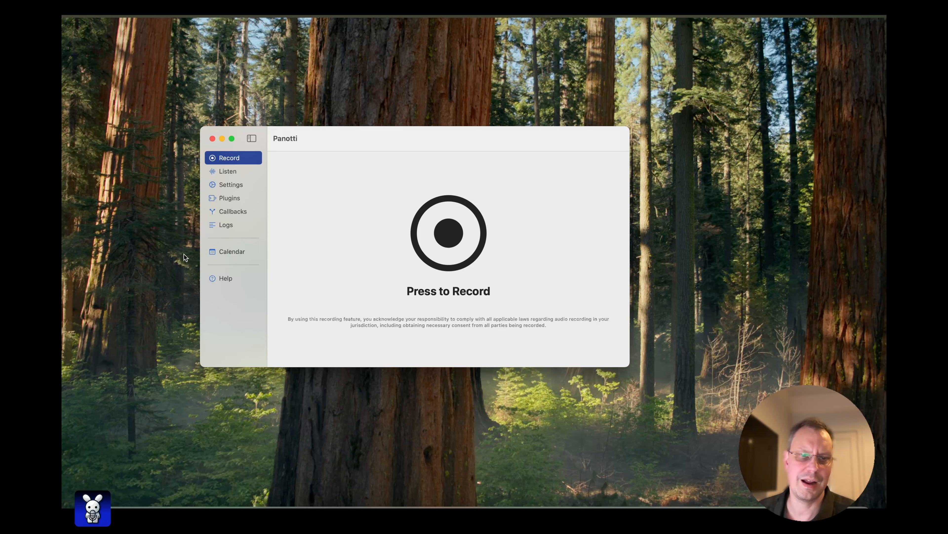
Step: From the Calendar page, start and stop a recording for the event "Important meeting with Thomas Edison - Mary's Lamb Issue"
{"action": "left_click", "coordinate": [227, 251]}
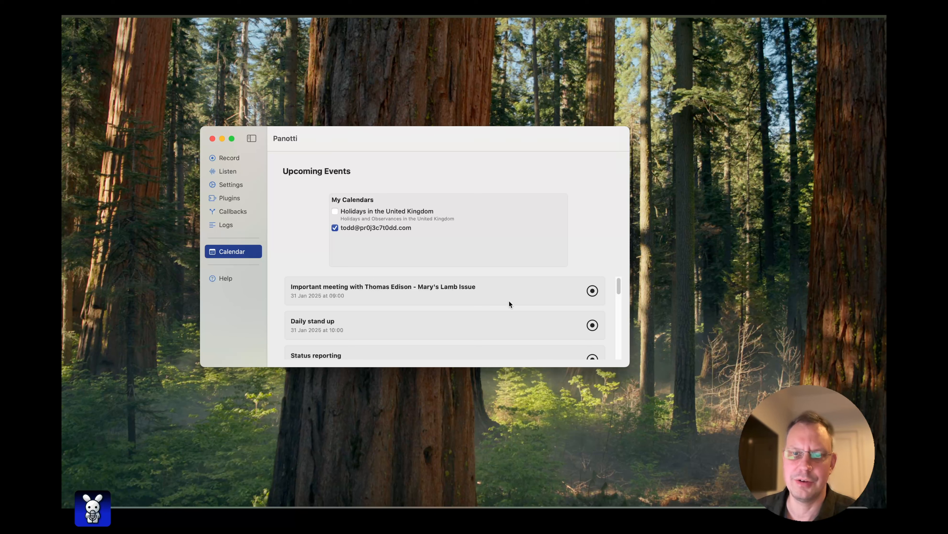
{"action": "left_click", "coordinate": [593, 291]}
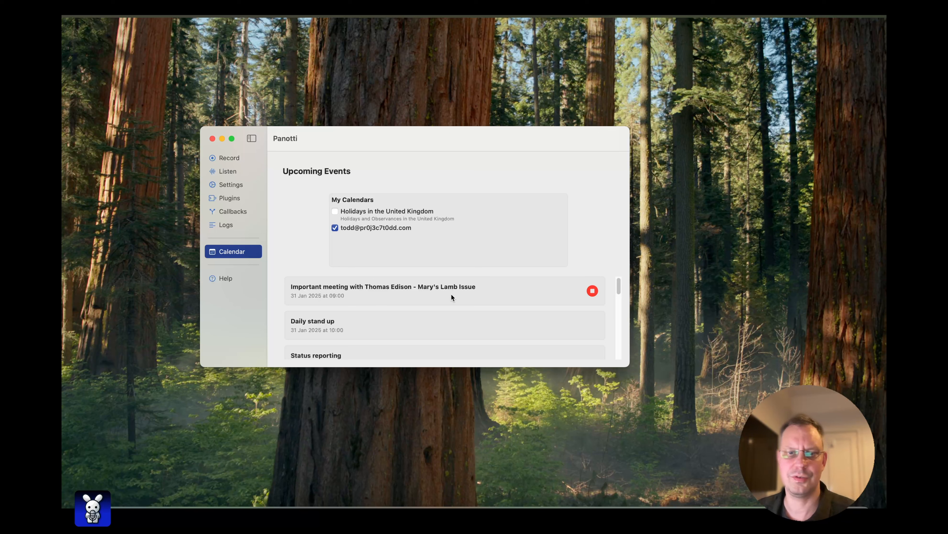
{"action": "left_click", "coordinate": [592, 291]}
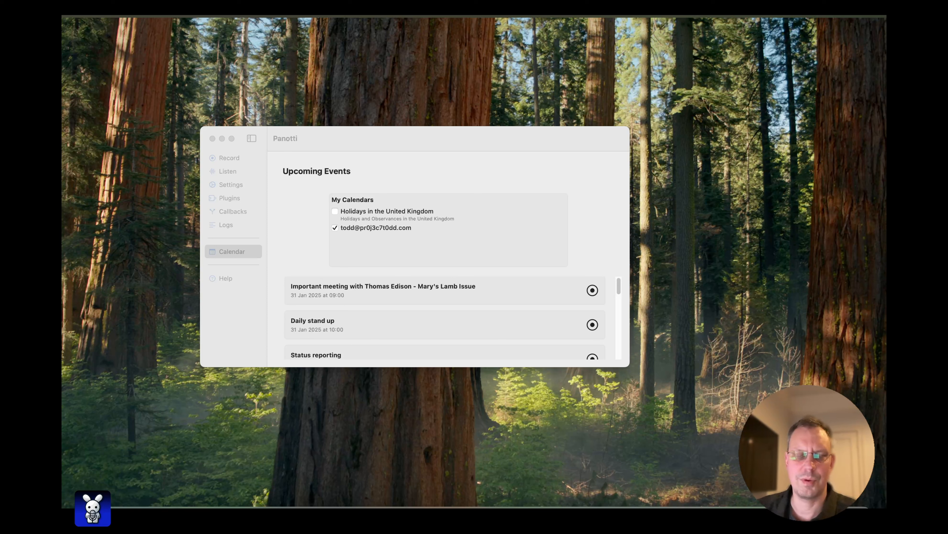
Step: Open Panotti's Help & Support page
{"action": "left_click", "coordinate": [220, 277]}
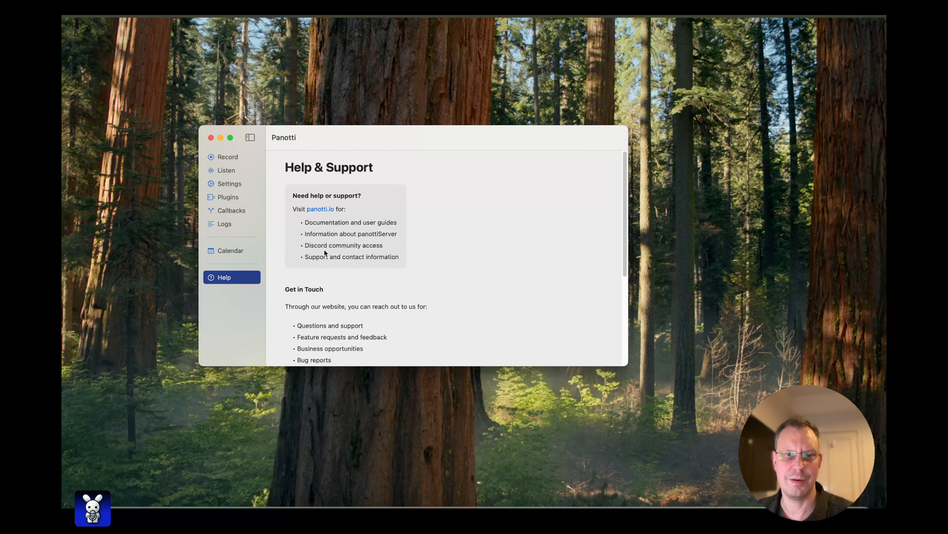